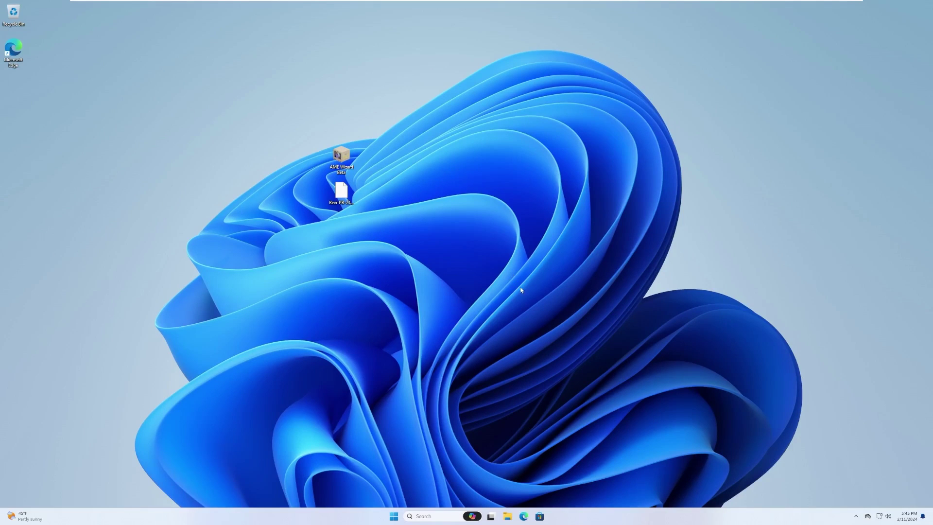
Select the Revi-PB-23.12.apbx playbook file on the desktop.
click(341, 192)
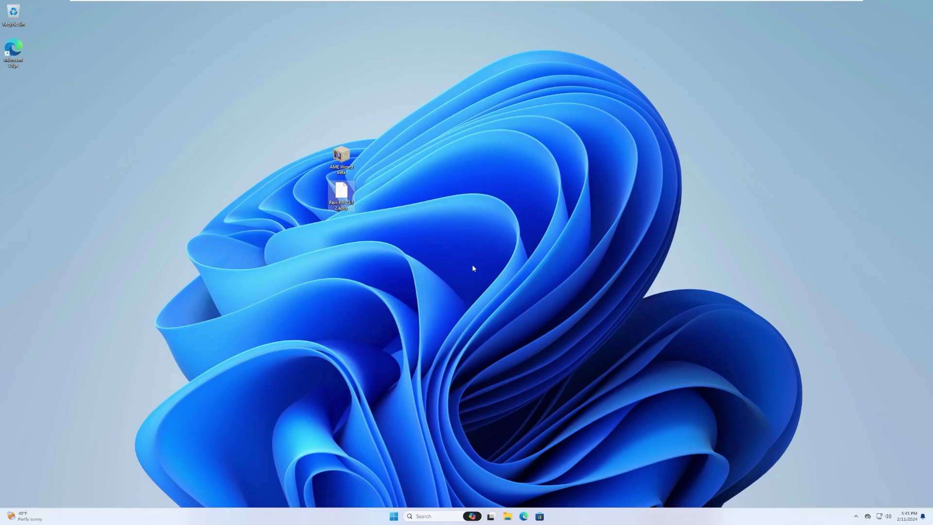
key(alt+Tab)
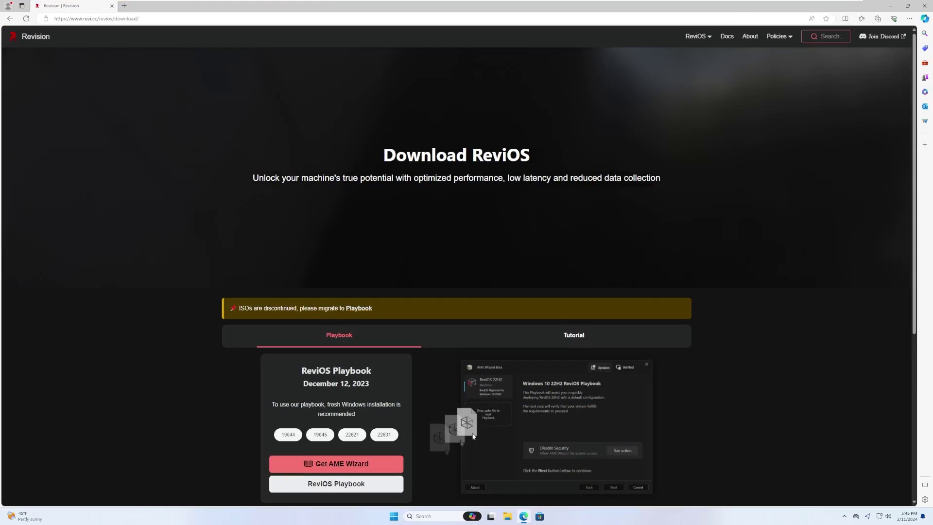
drag(282, 310, 377, 319)
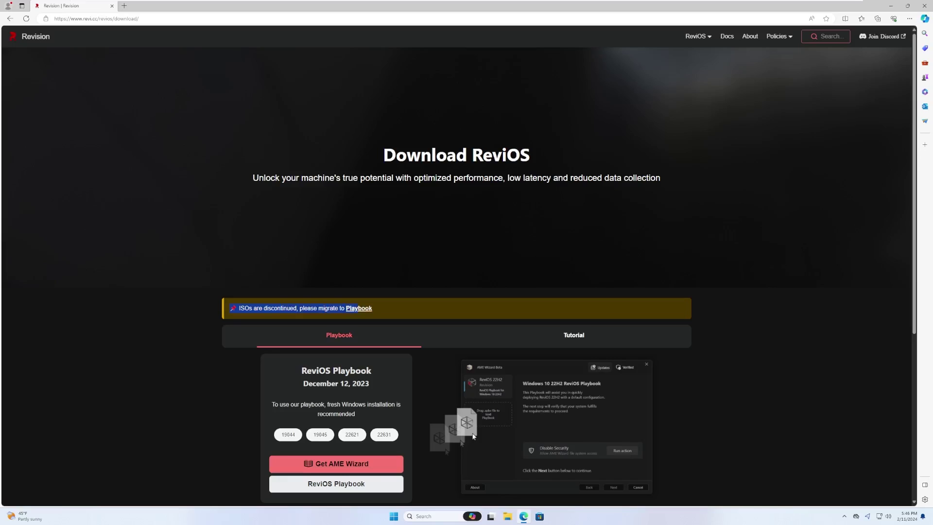
click(375, 312)
scroll(334, 362, down, 2)
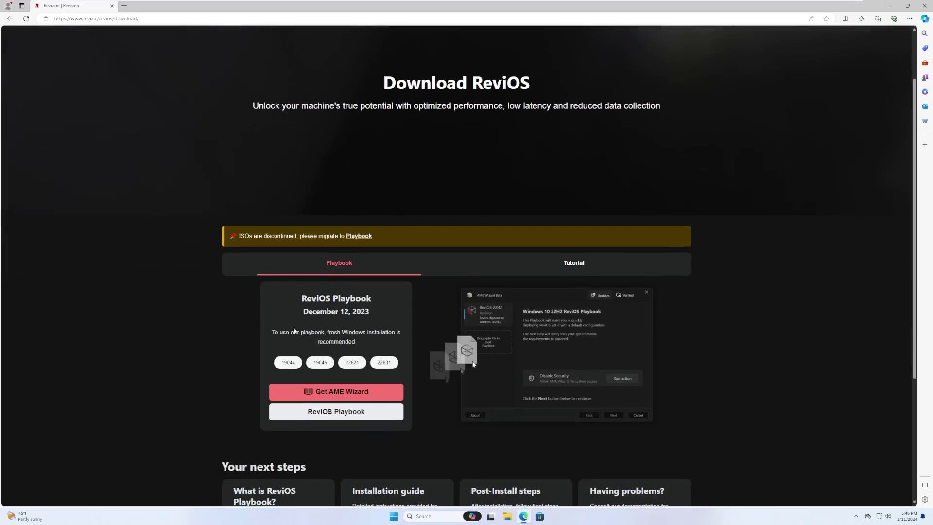
drag(273, 332, 362, 333)
click(350, 372)
drag(282, 365, 329, 364)
click(340, 361)
scroll(386, 361, down, 4)
click(424, 517)
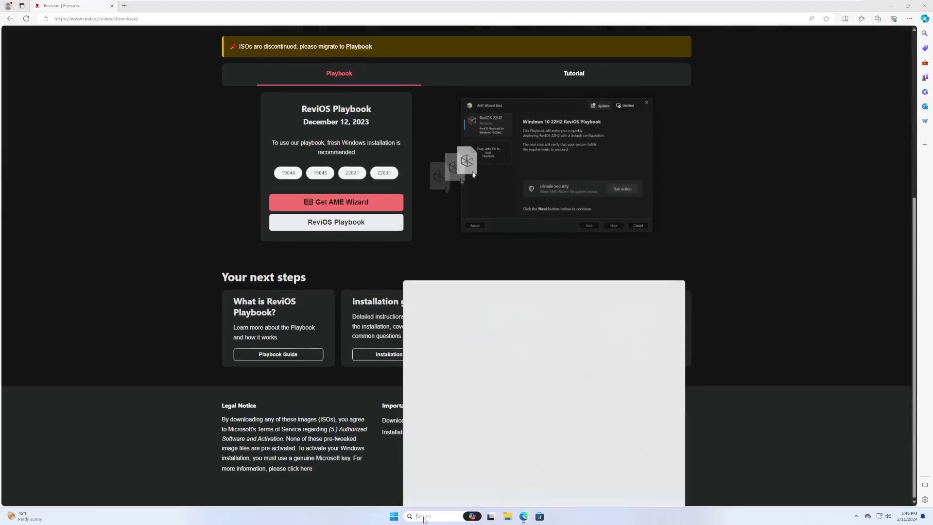
text(winver)
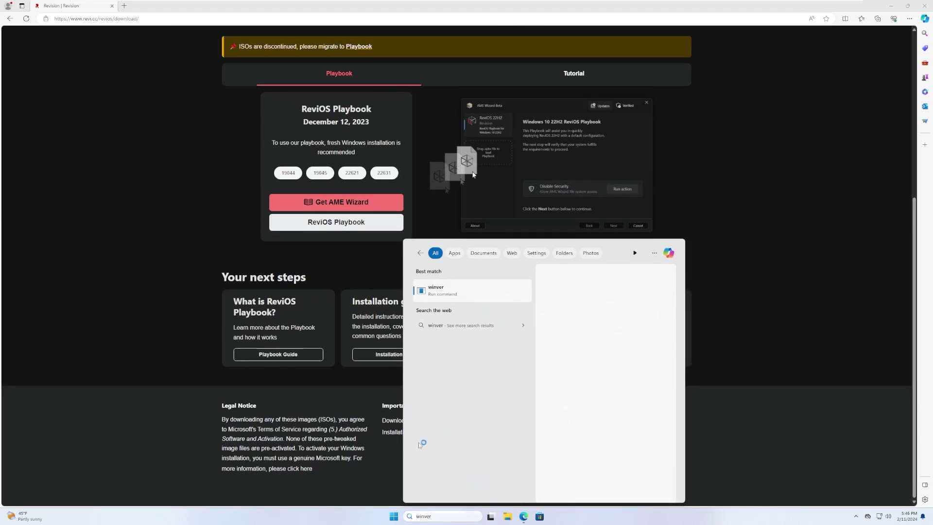
key(Return)
drag(73, 18, 114, 41)
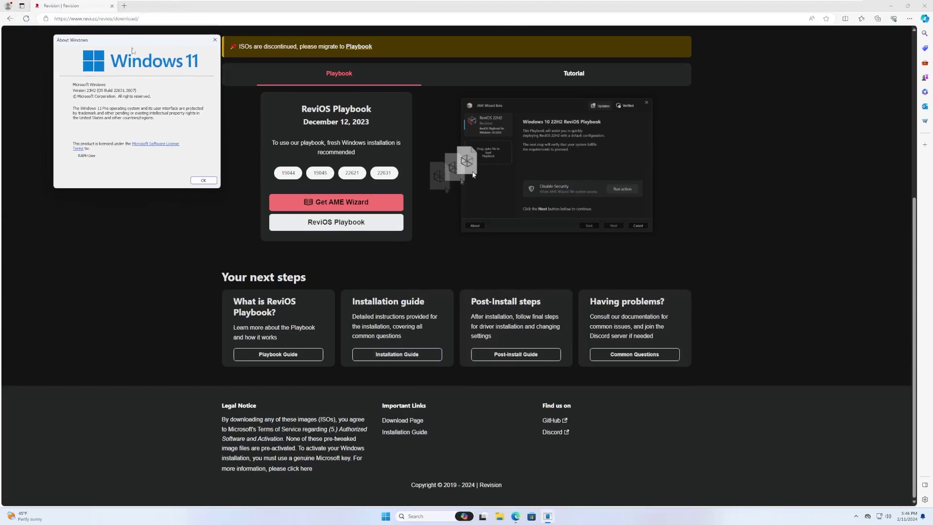
click(208, 180)
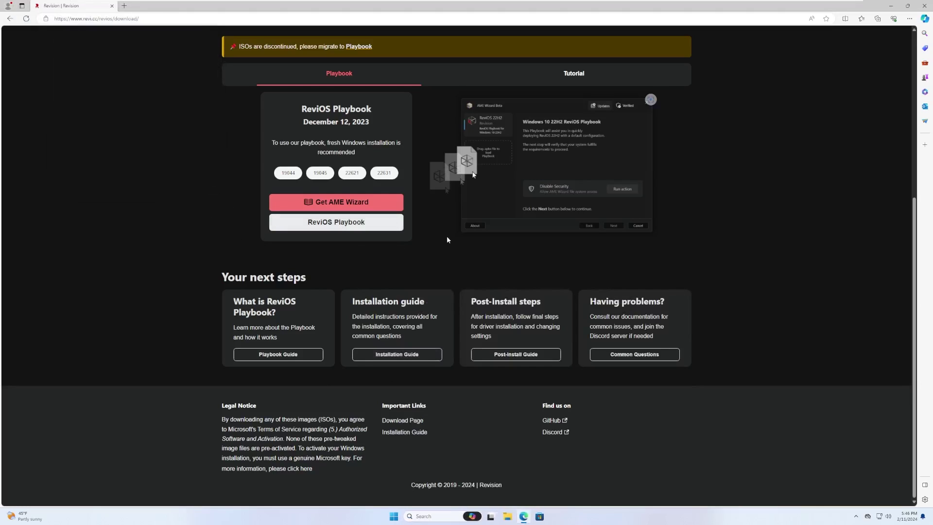
Close Edge, launch AME Wizard Beta from the desktop, and approve its permission prompt.
click(923, 7)
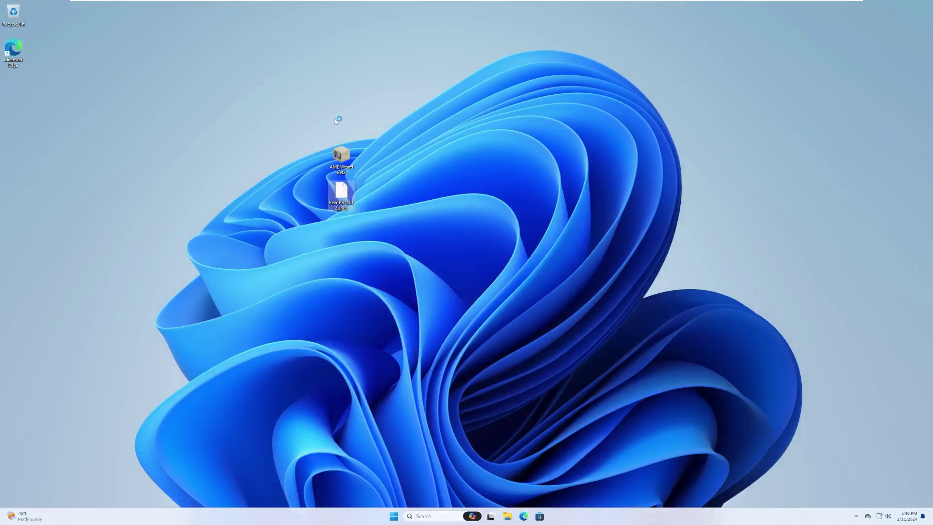
drag(334, 119, 366, 171)
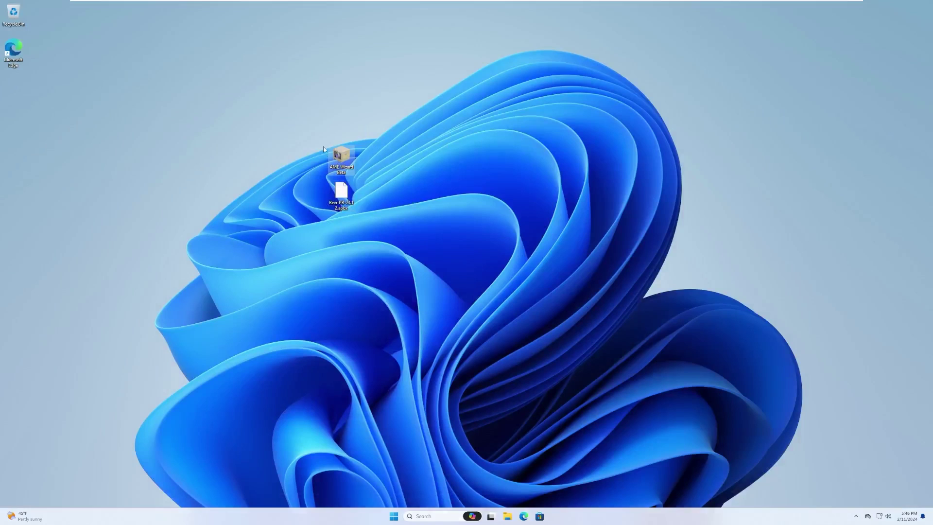
drag(329, 196, 534, 156)
double_click(340, 155)
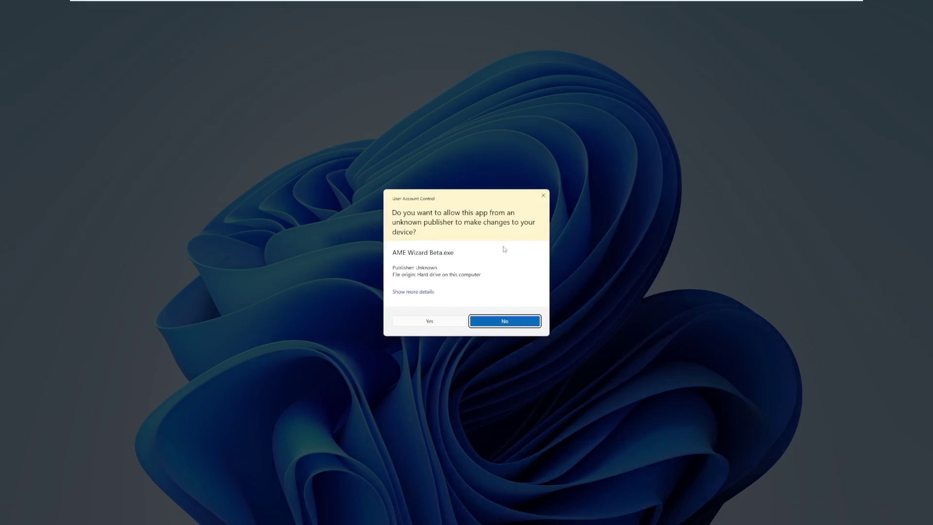
click(444, 319)
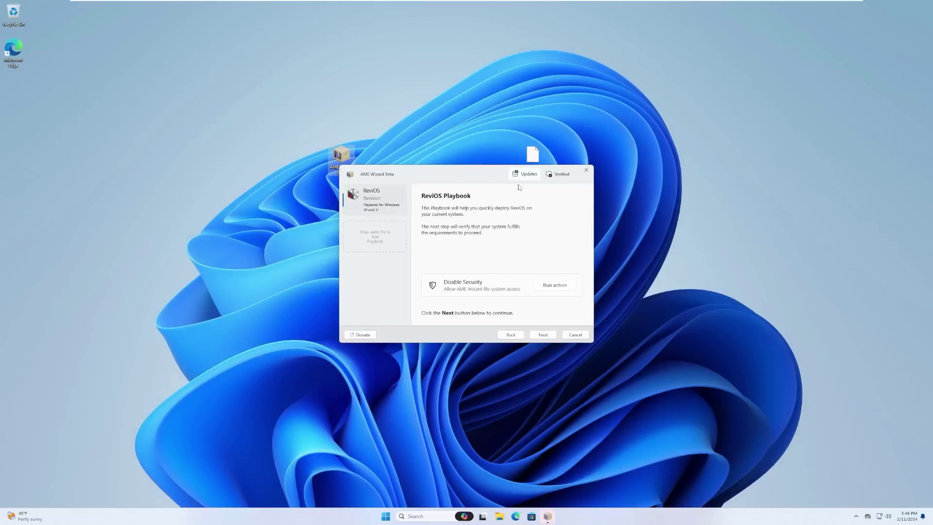
Load Revi-PB-23.12.apbx into AME Wizard, confirming overwrite of the existing playbook.
drag(536, 147, 383, 237)
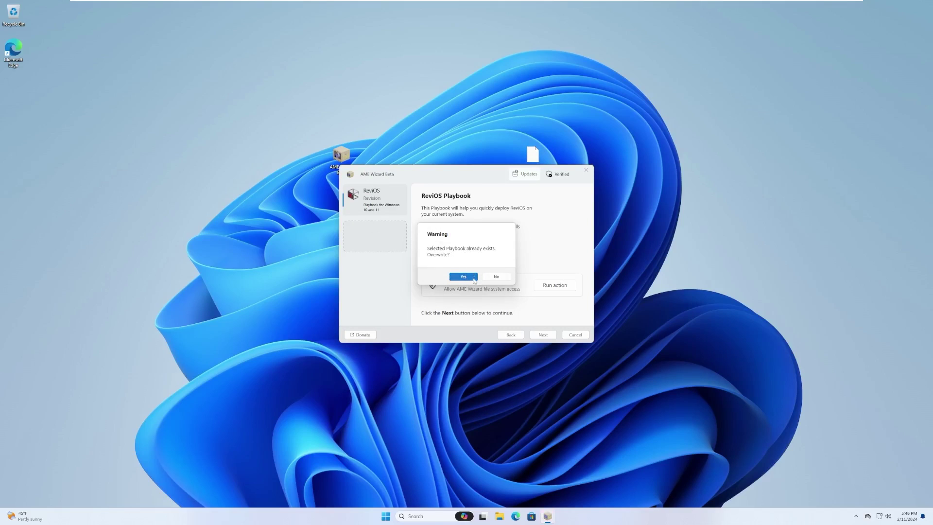
click(463, 276)
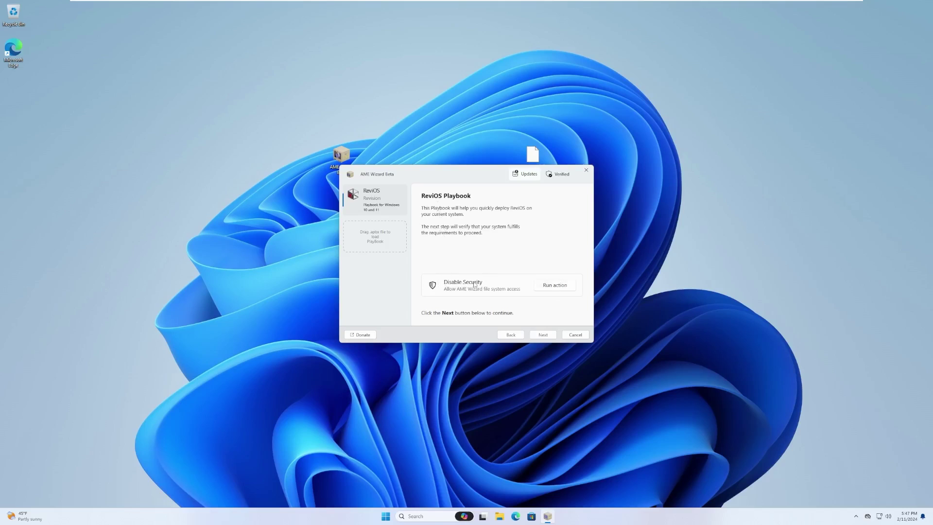
Run the Disable Security action and switch off real-time protection in Windows Security.
click(559, 286)
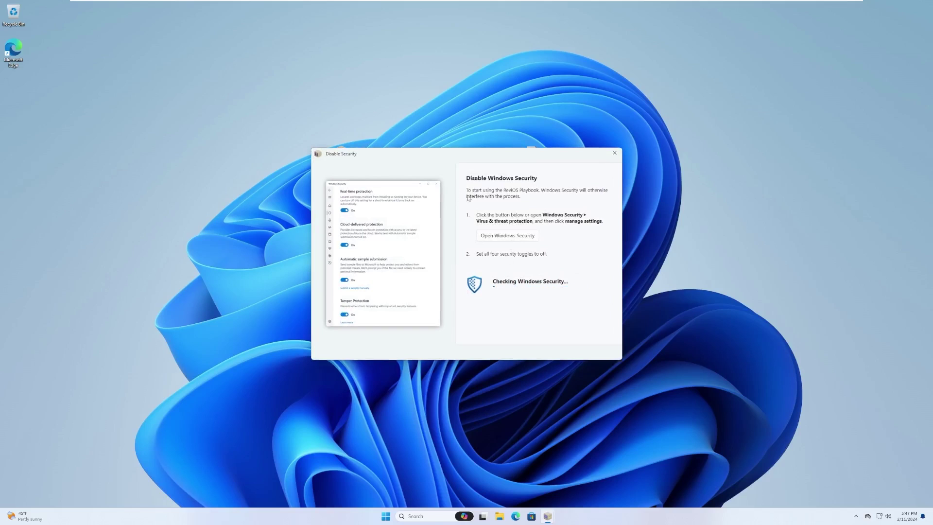
click(504, 234)
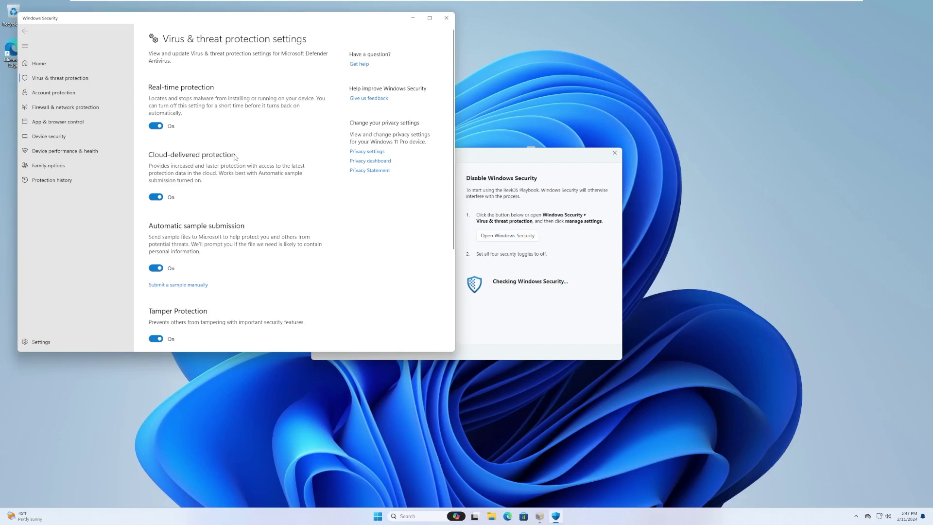
click(157, 126)
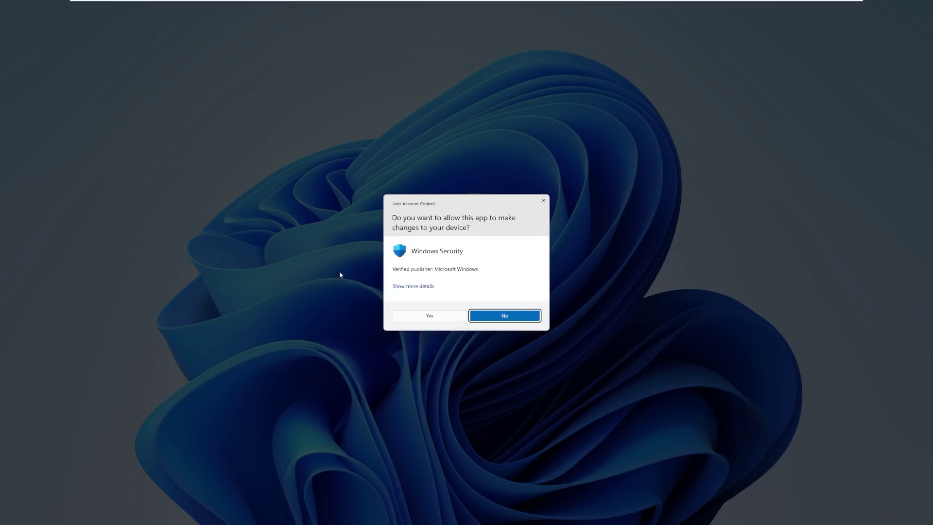
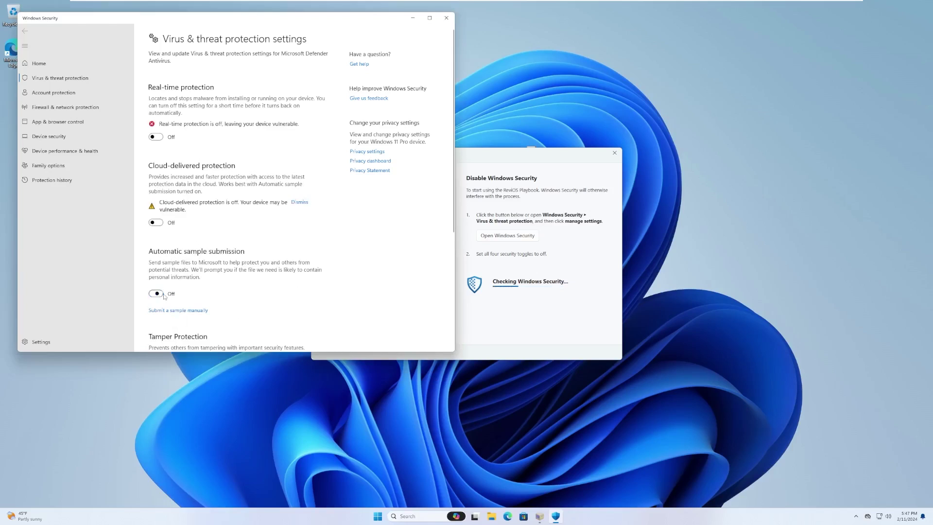
Switch off Tamper Protection, close Windows Security, and dismiss the Disable Security check.
scroll(164, 297, down, 4)
click(156, 182)
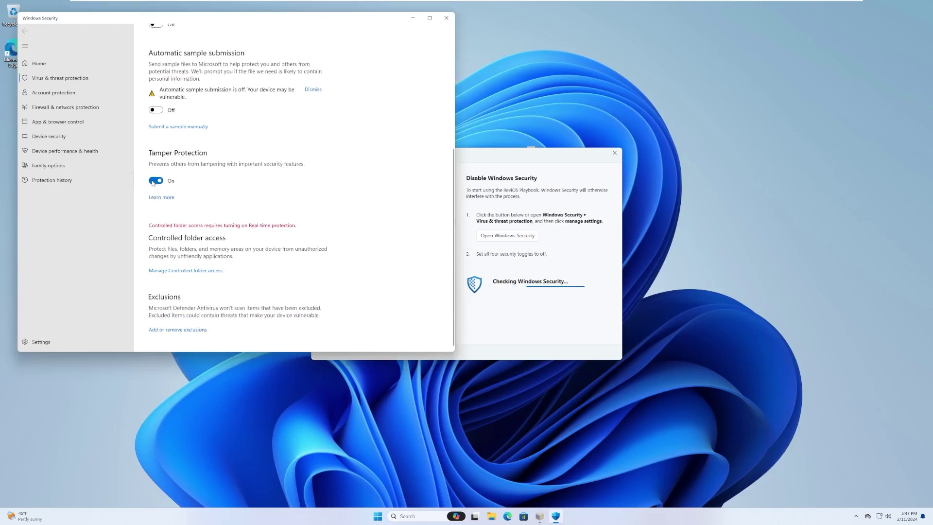
click(440, 22)
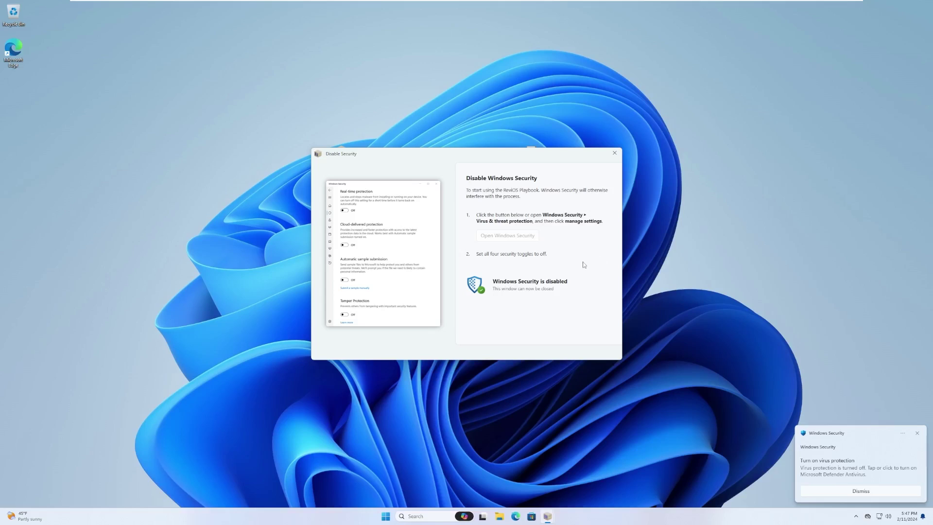
click(615, 155)
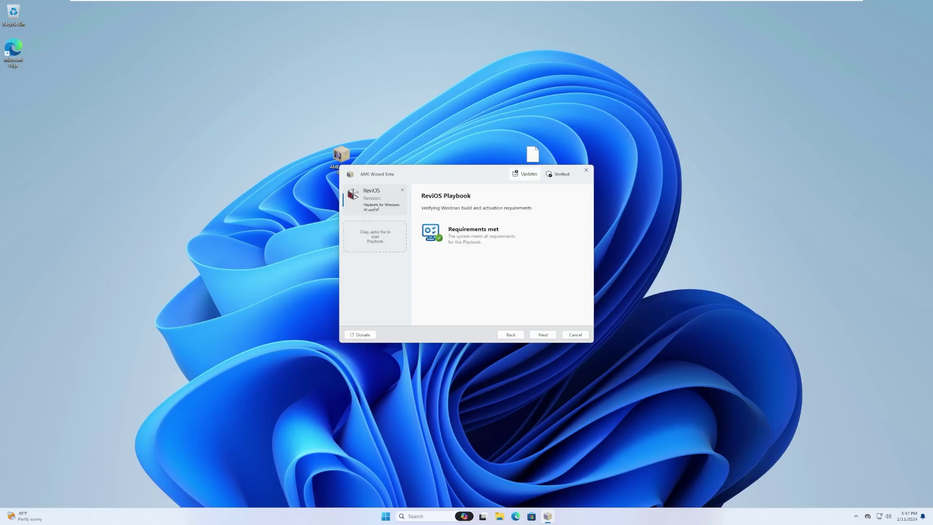
Continue past the requirements check and agree to the ReviOS license terms.
click(541, 334)
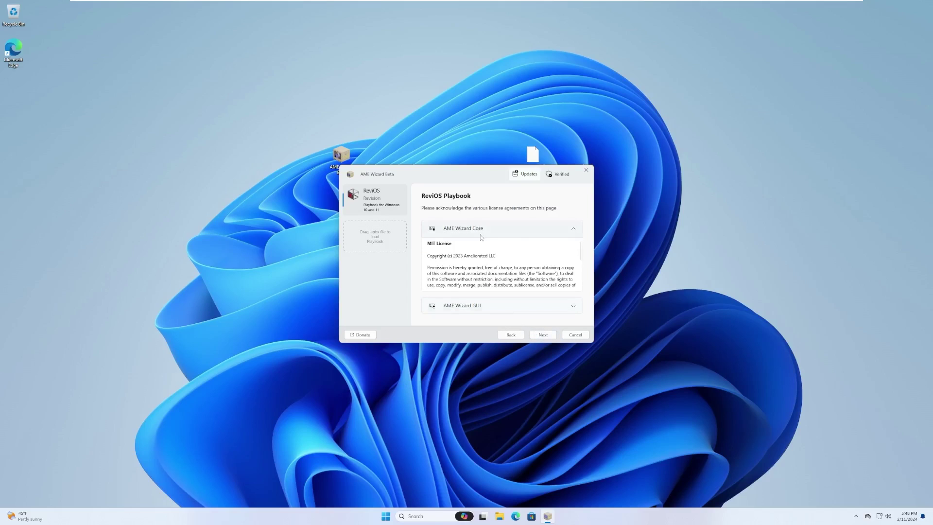
scroll(486, 252, down, 3)
click(548, 339)
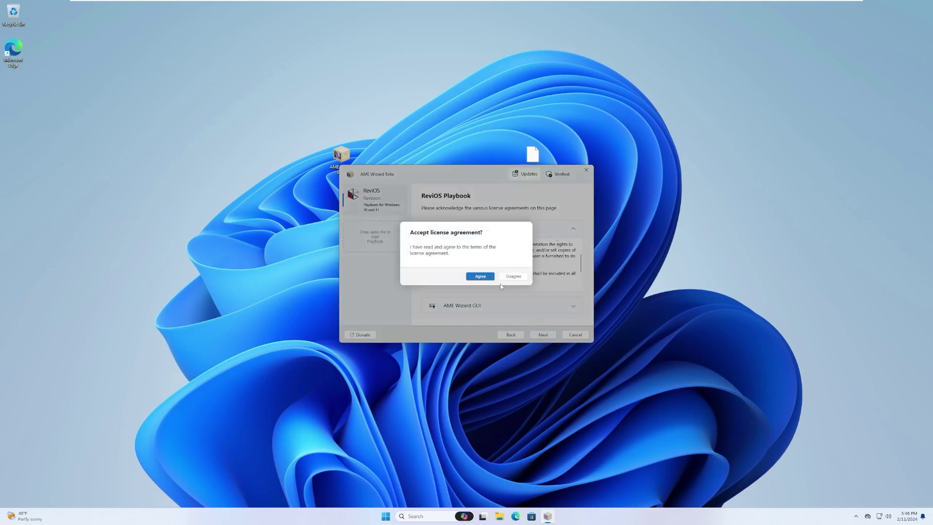
click(480, 276)
Choose Brave as the browser, keep the default playbook options, and start applying ReviOS.
click(543, 286)
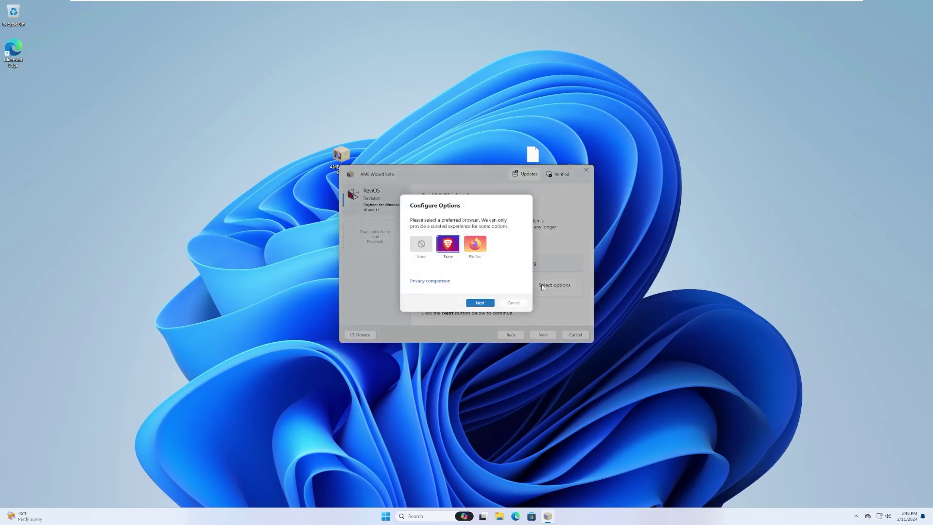
click(486, 304)
click(486, 305)
click(486, 305)
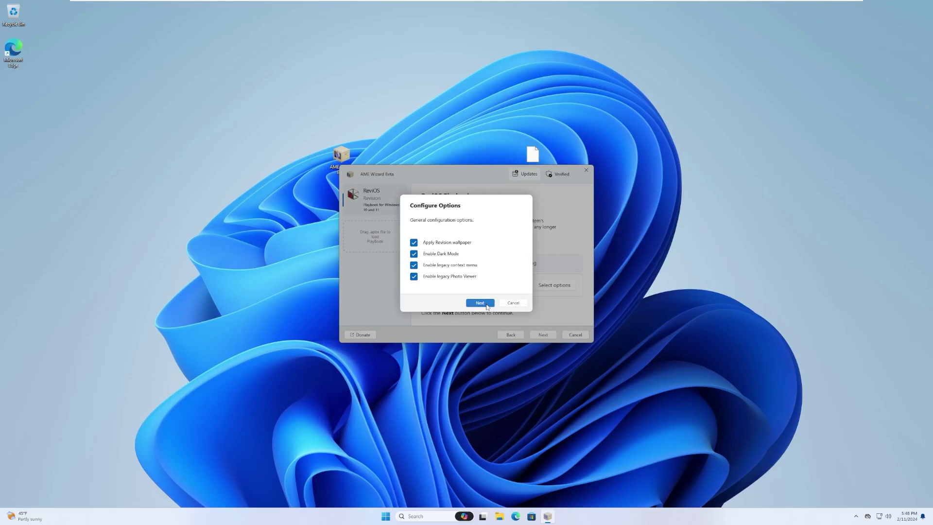
click(486, 304)
click(486, 305)
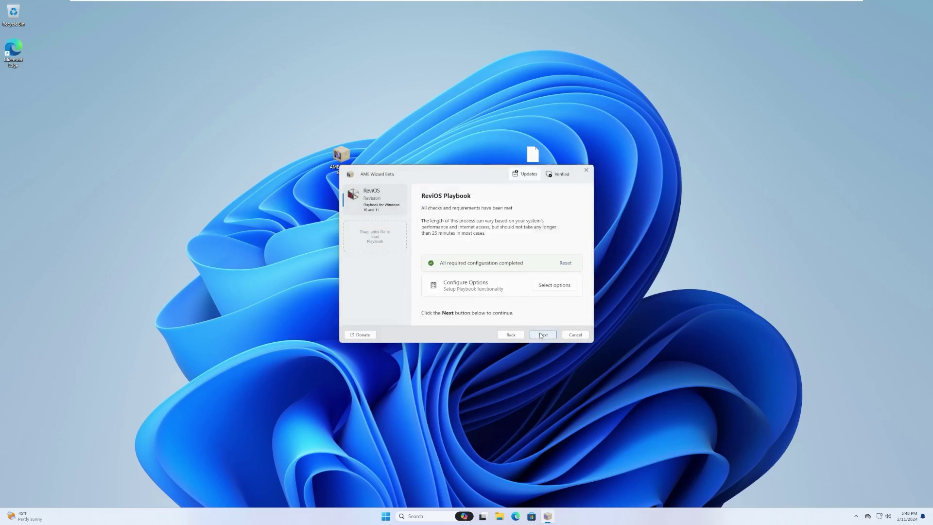
click(541, 335)
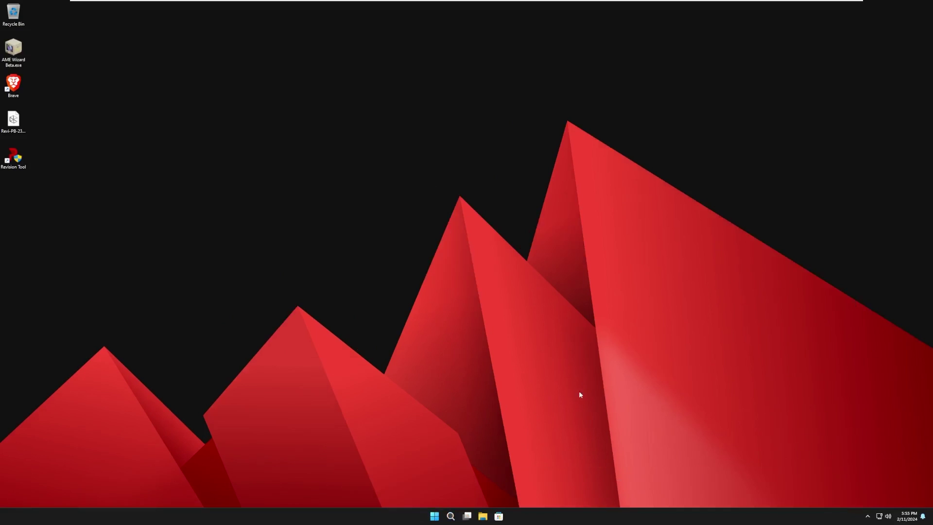
click(867, 516)
click(621, 391)
double_click(13, 49)
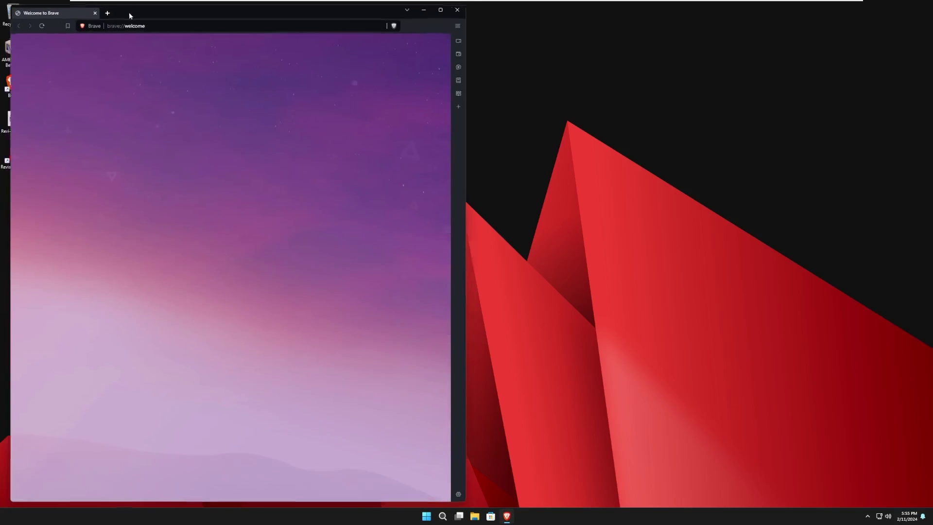
drag(129, 12, 299, 51)
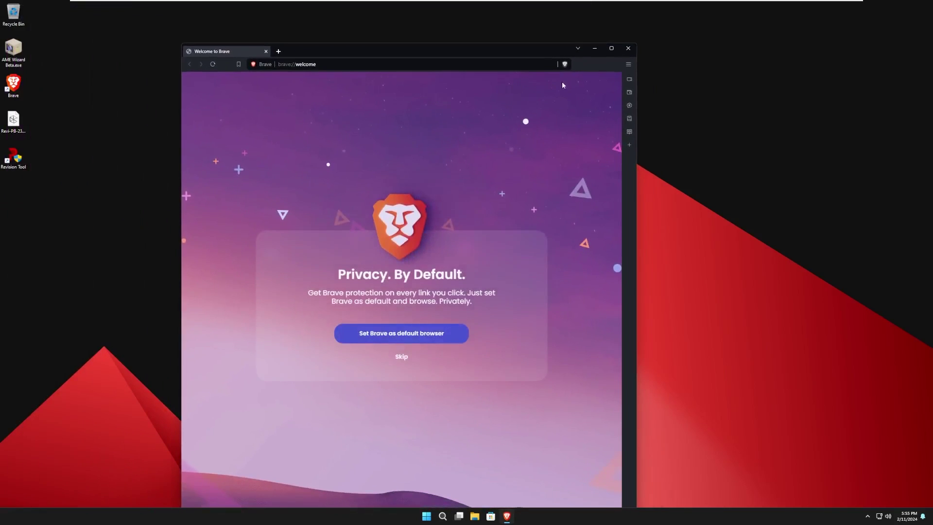
click(627, 48)
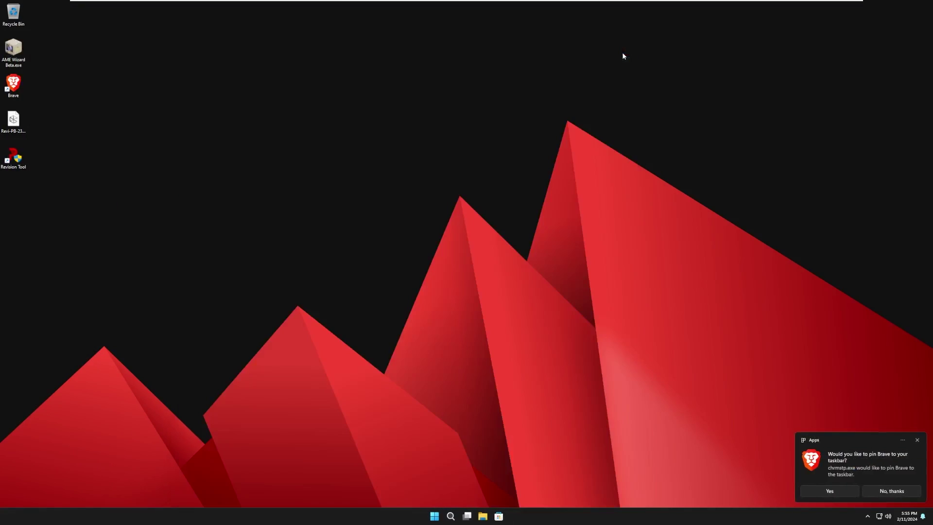
double_click(21, 158)
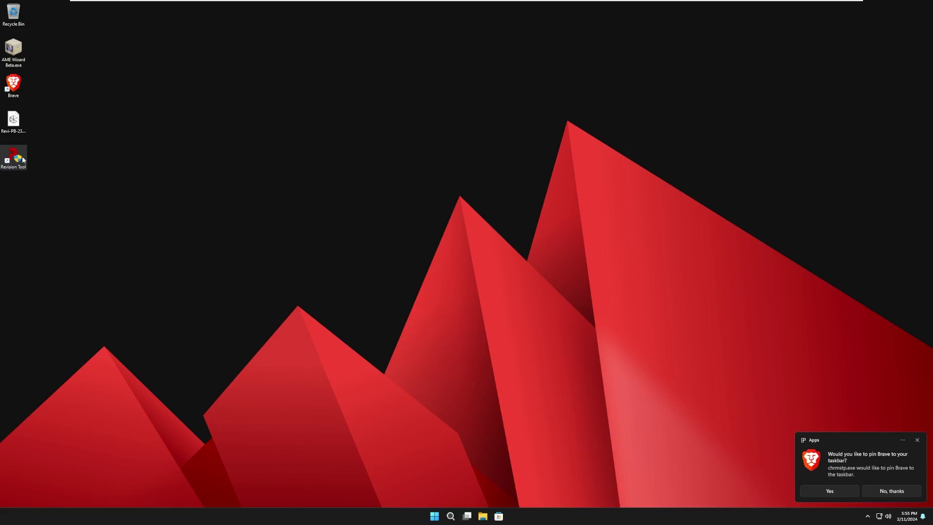
click(415, 318)
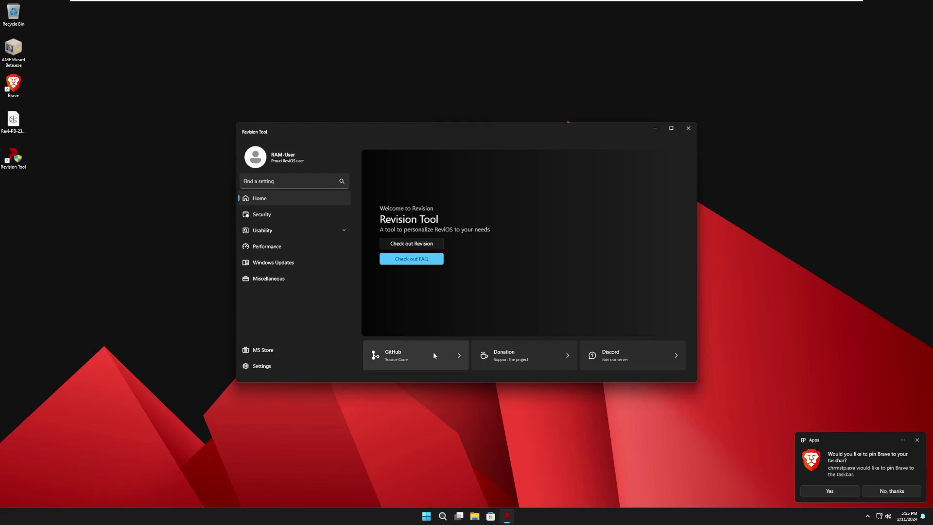
click(285, 217)
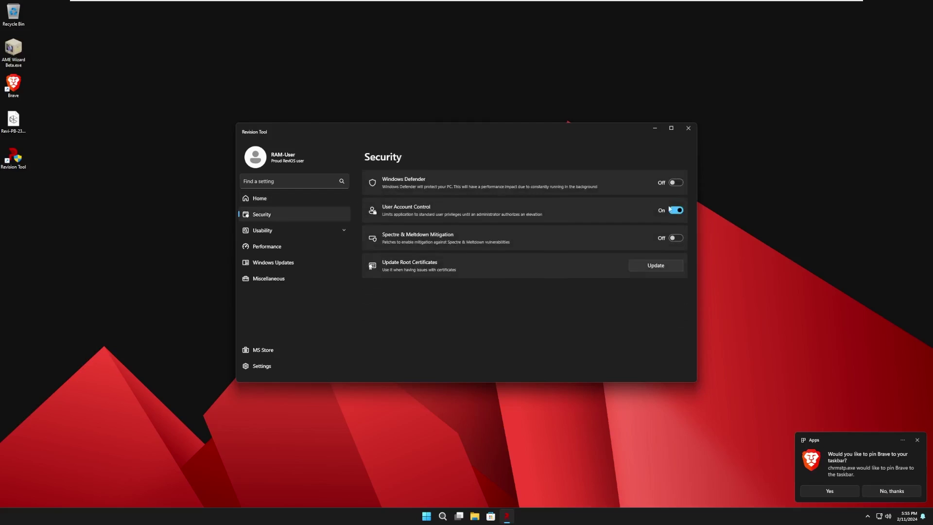
click(275, 230)
click(284, 247)
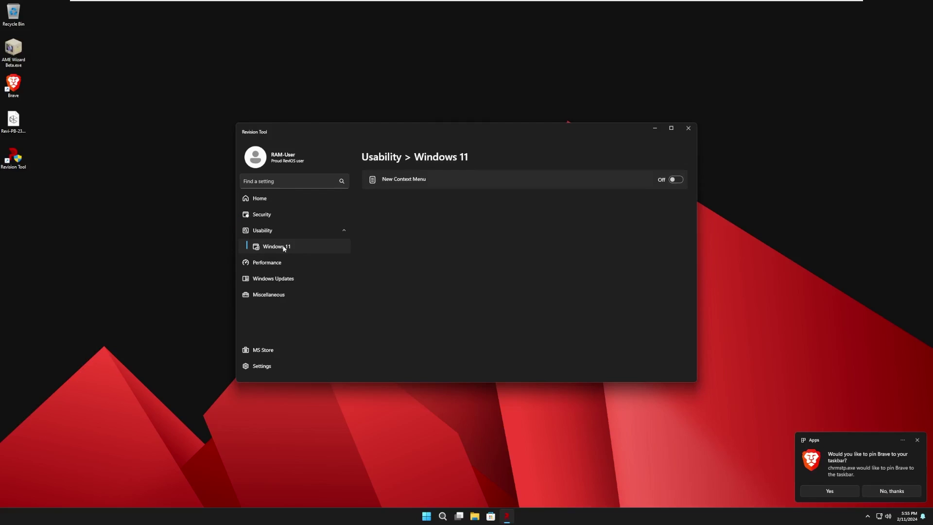
click(284, 231)
click(287, 262)
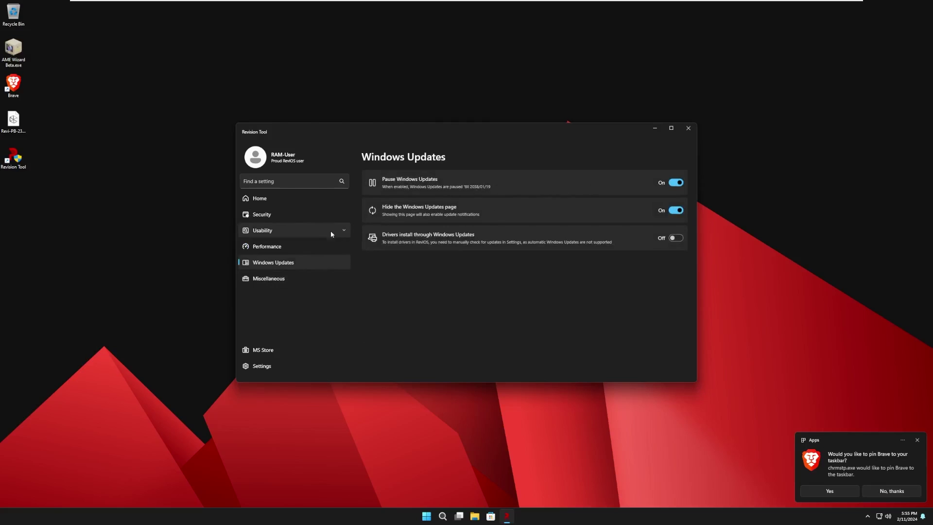
click(262, 280)
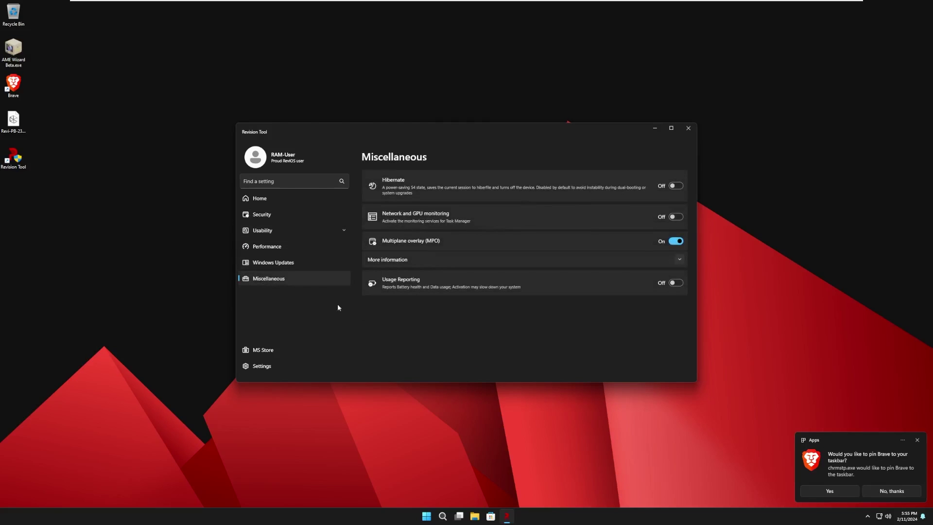
click(688, 129)
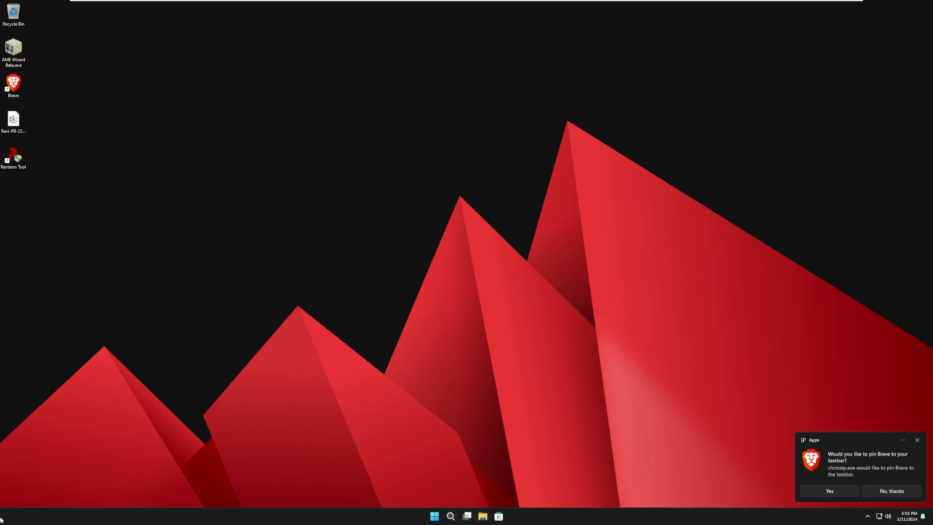
Switch taskbar Search to a search box, then back to icon only, and dismiss the Brave prompt.
click(454, 519)
right_click(360, 515)
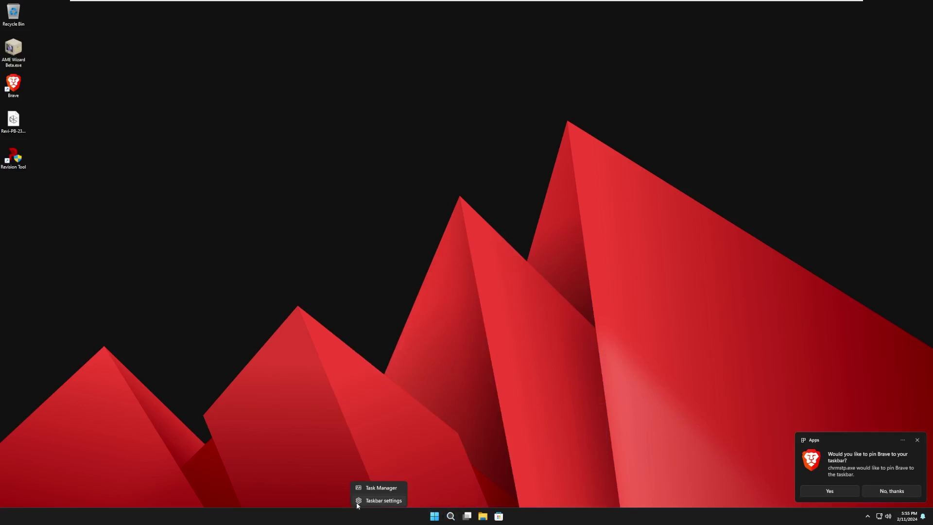
click(379, 499)
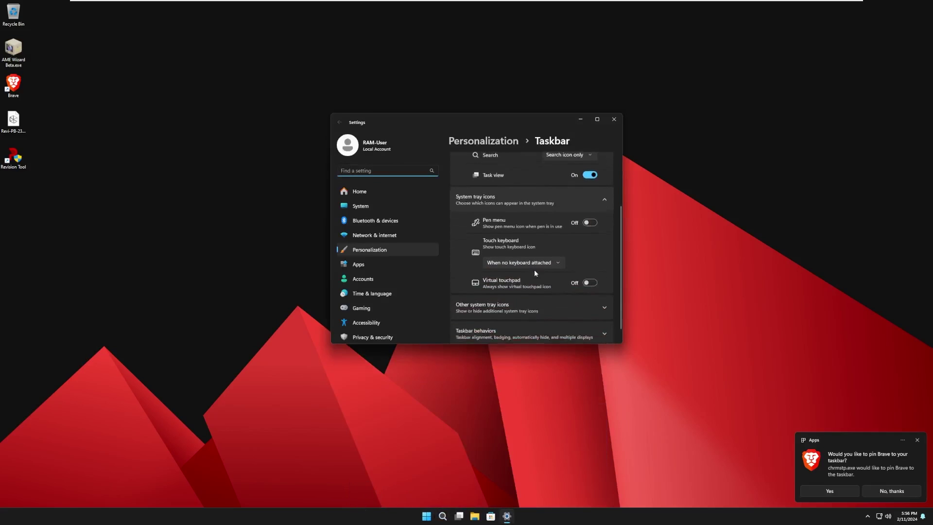
scroll(534, 270, up, 1)
click(572, 203)
click(563, 232)
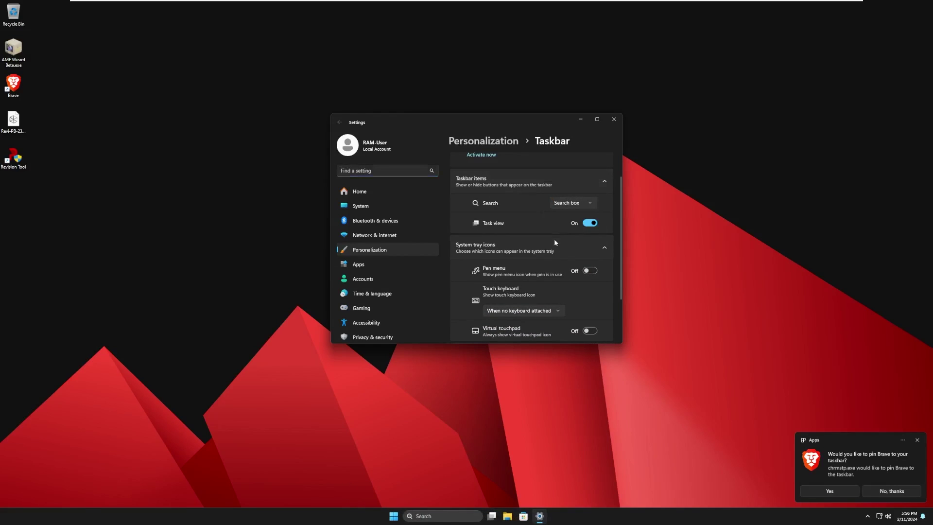
click(576, 200)
click(578, 187)
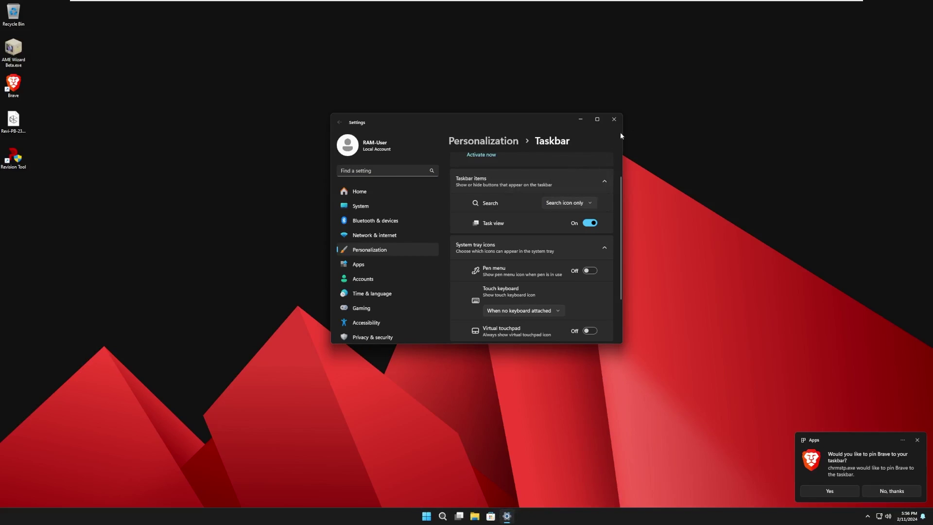
click(614, 119)
click(917, 440)
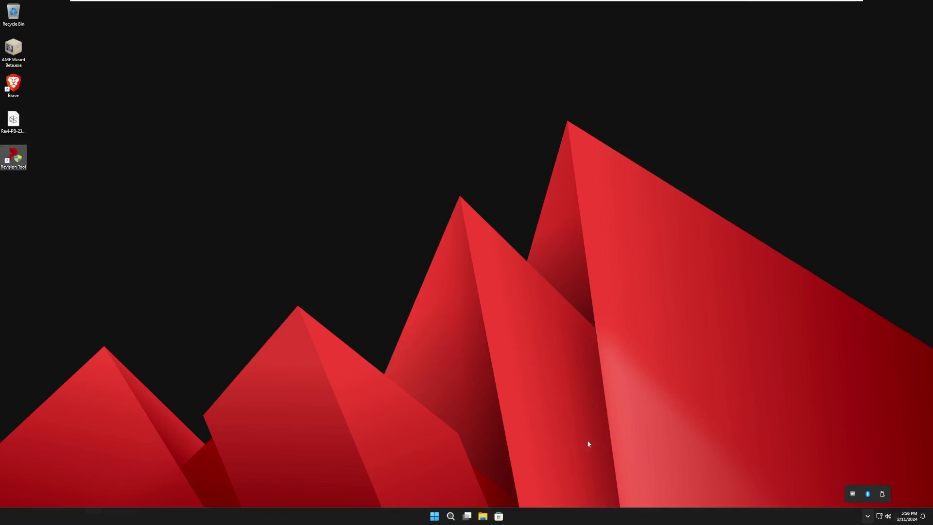
Browse the Start menu's All apps list, expanding Accessibility and scrolling to the end.
click(867, 516)
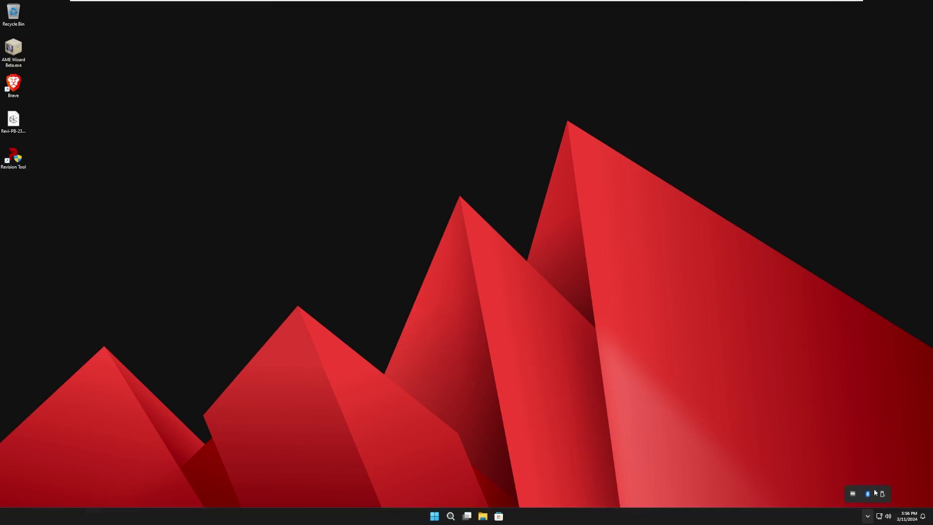
click(434, 516)
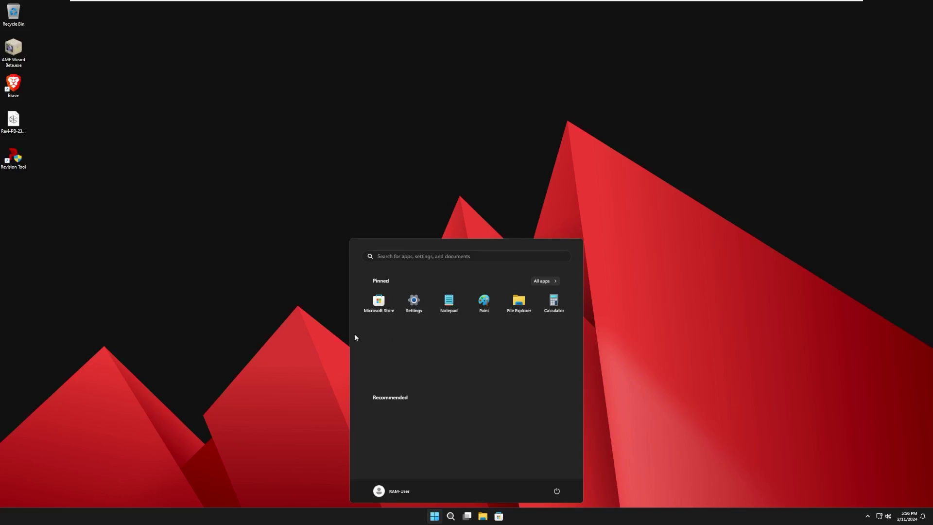
click(545, 281)
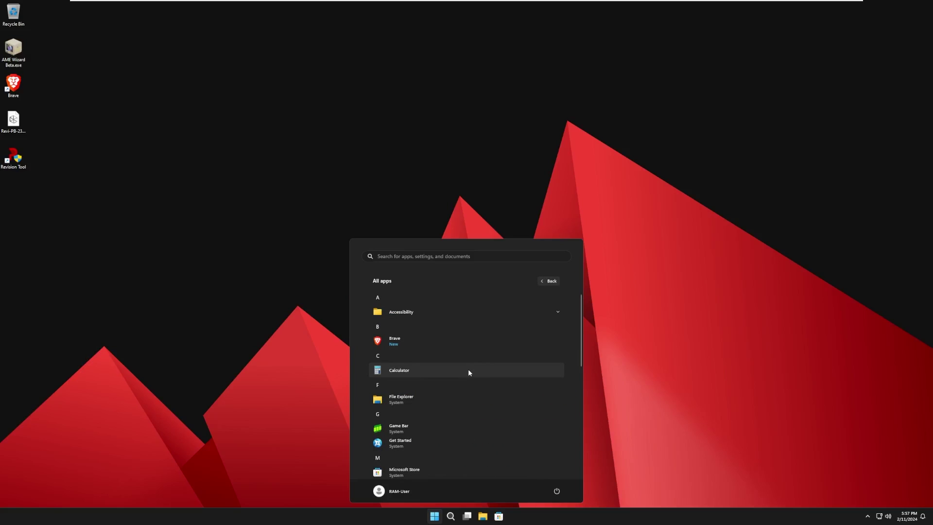
click(463, 312)
scroll(452, 349, down, 2)
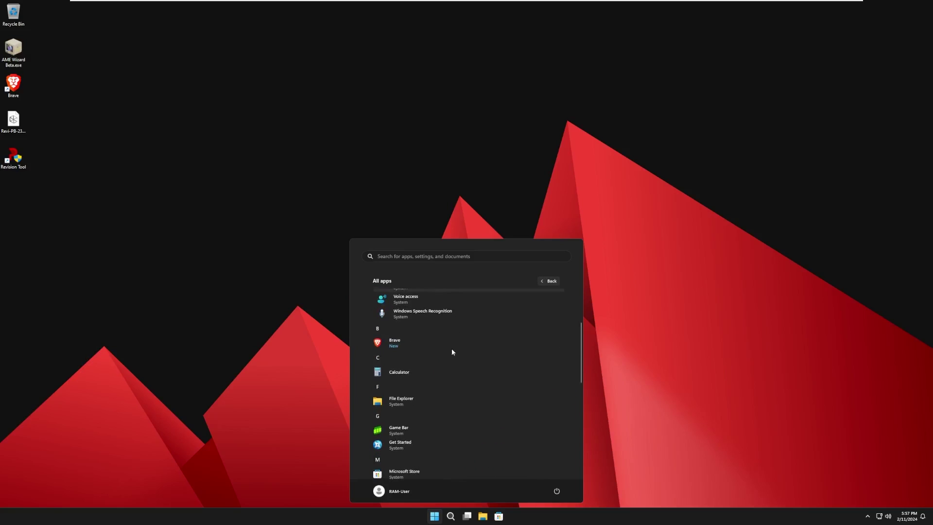
scroll(451, 348, down, 3)
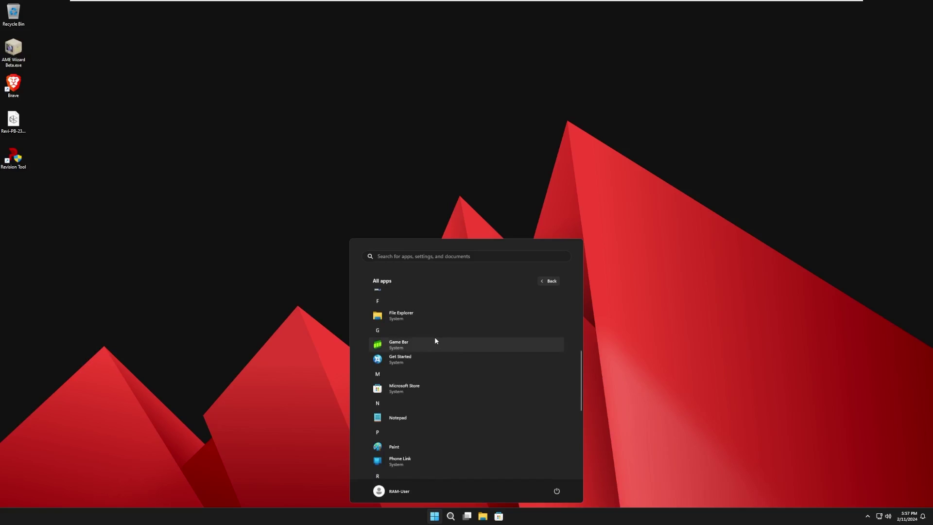
scroll(423, 359, down, 1)
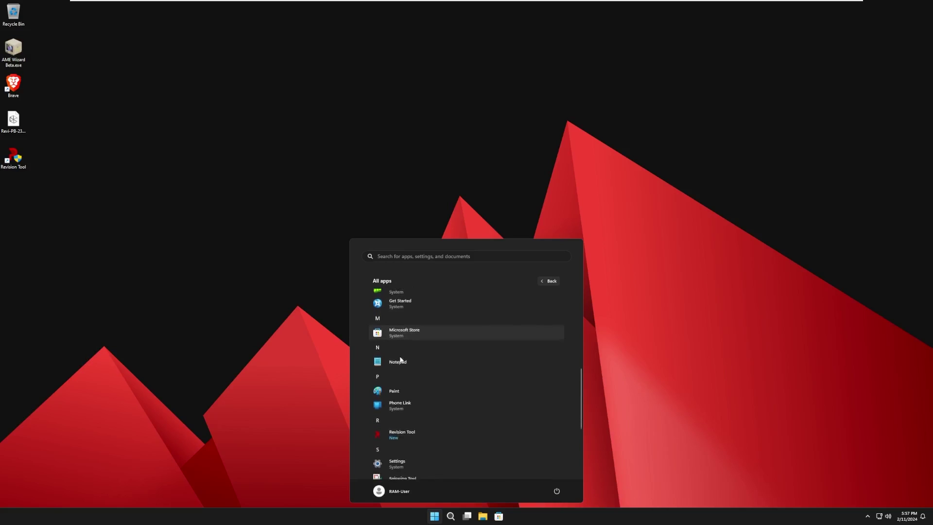
scroll(398, 408, down, 2)
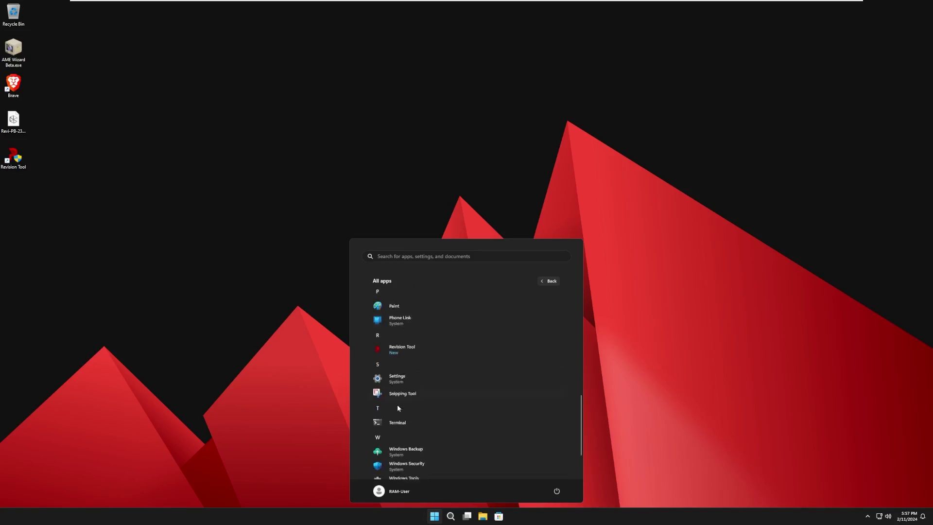
scroll(397, 407, down, 1)
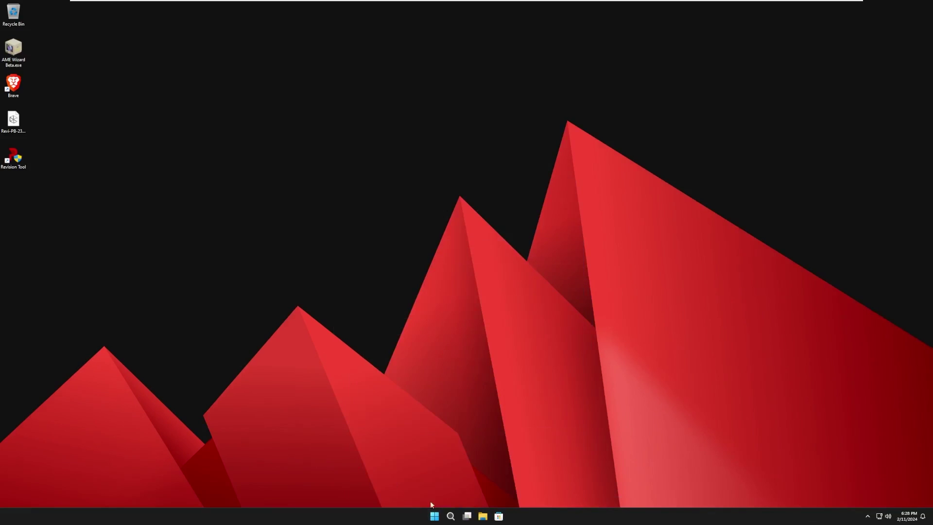
Open Task Manager's Performance page, check CPU and Memory (1.7 of 7.5 GB), then restore the window.
right_click(435, 516)
click(432, 425)
click(356, 105)
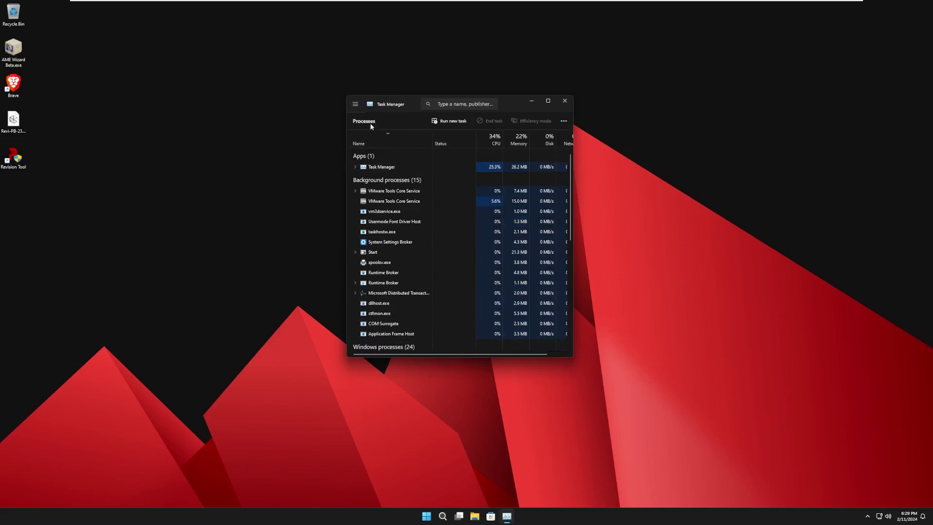
click(377, 133)
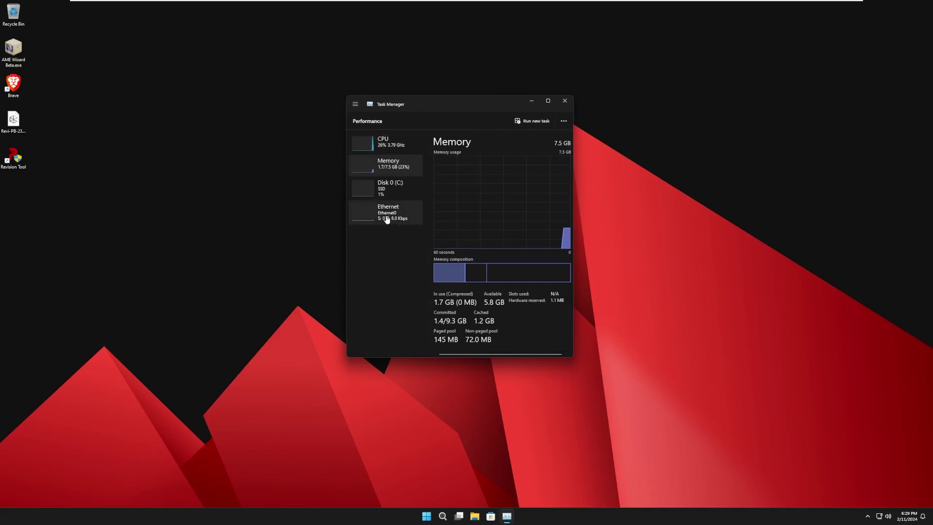
click(394, 145)
click(547, 101)
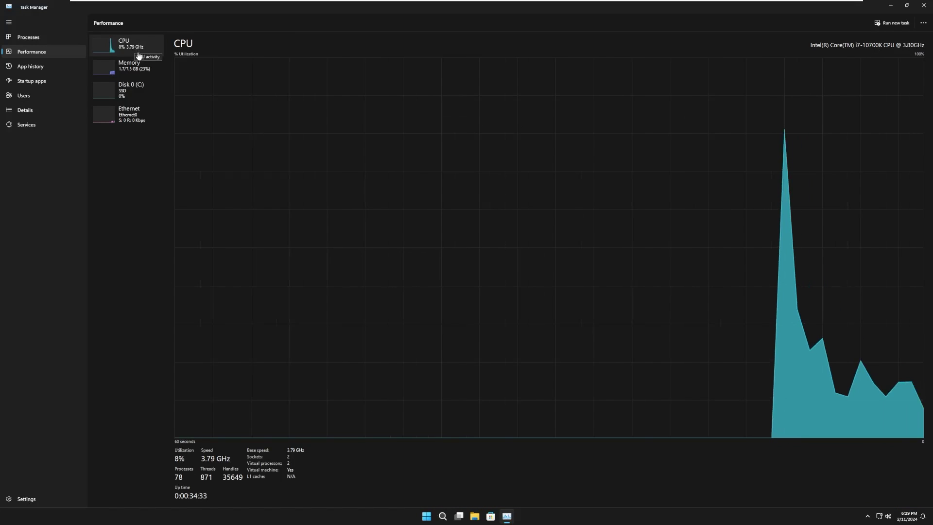
click(139, 72)
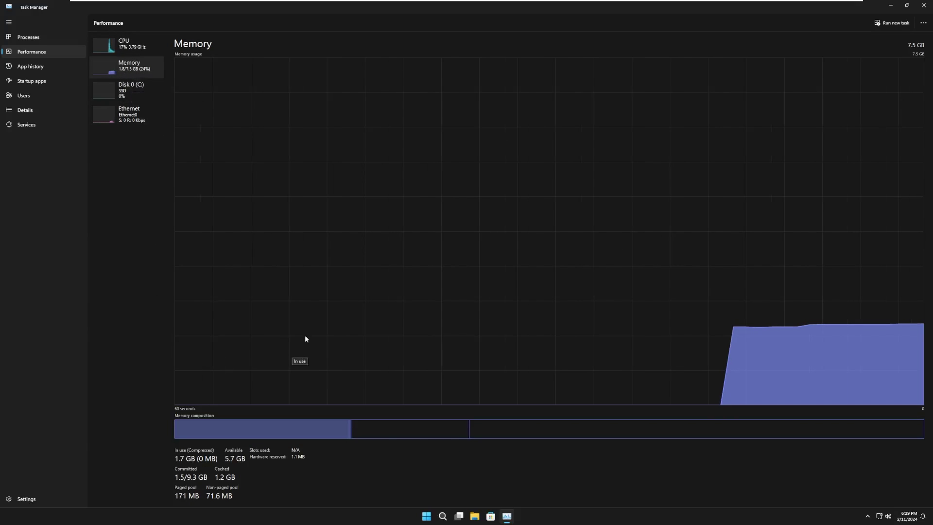
click(906, 5)
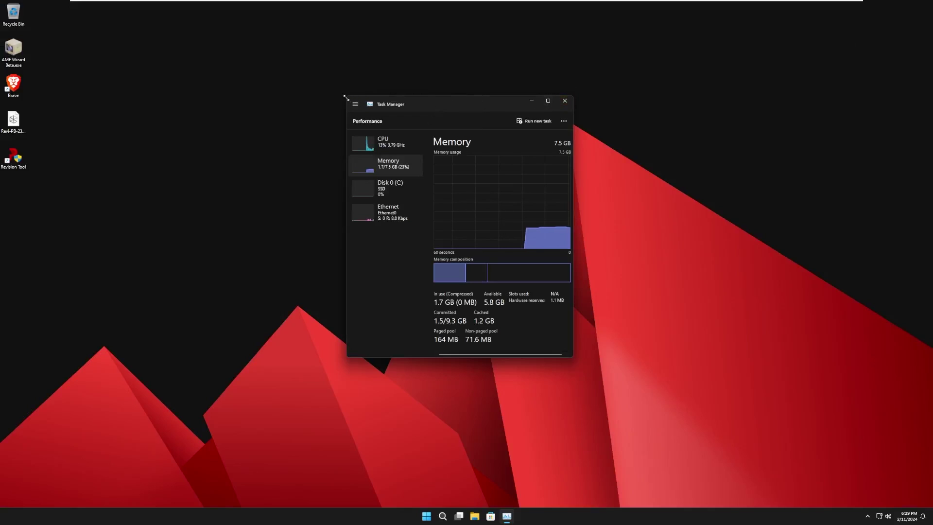
Close Task Manager and open a maximized Settings window at Privacy & security.
drag(346, 97, 248, 97)
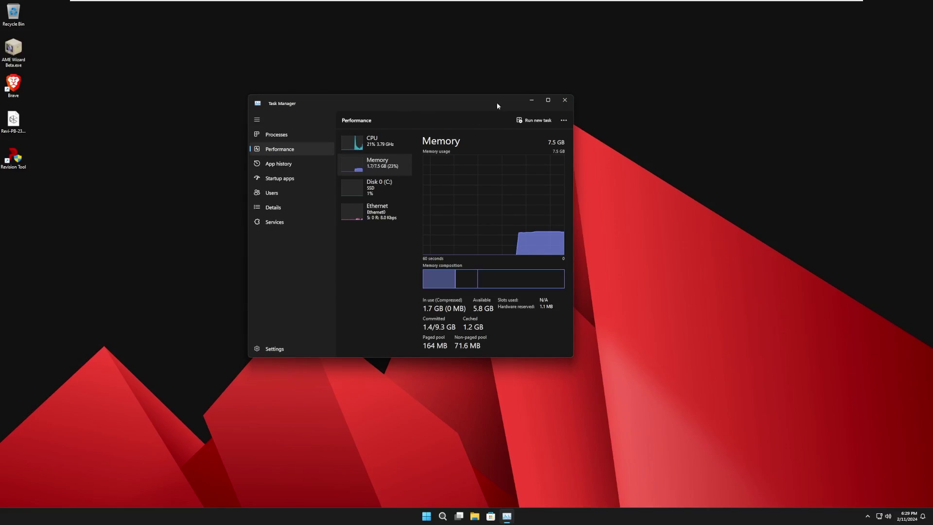
click(564, 100)
key(super)
click(415, 304)
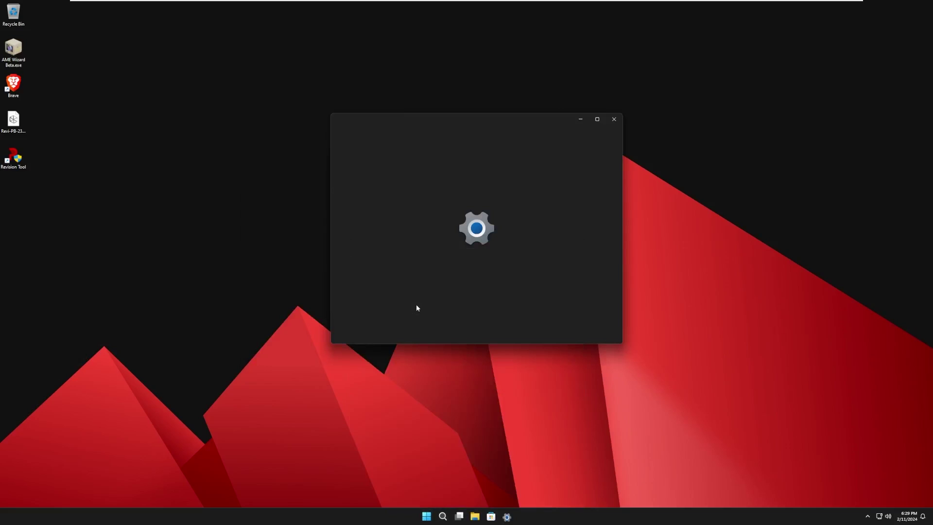
click(594, 121)
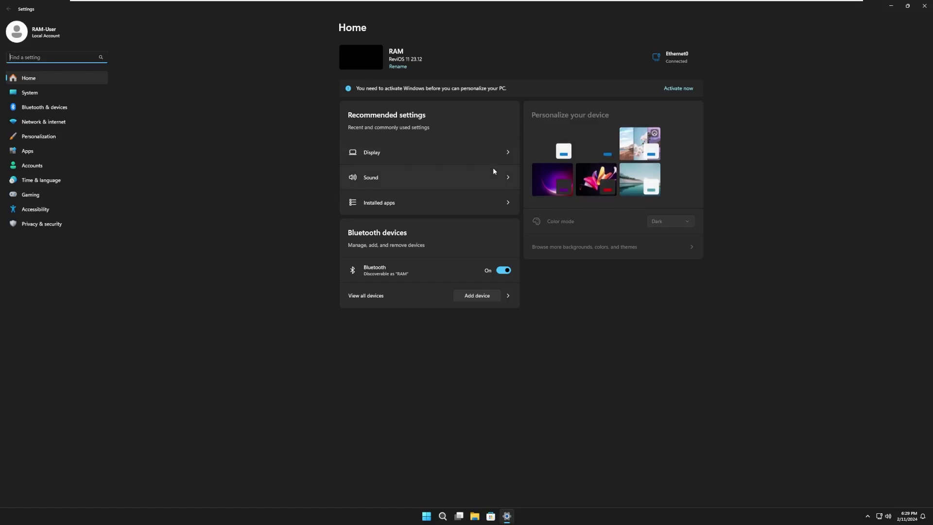
click(53, 226)
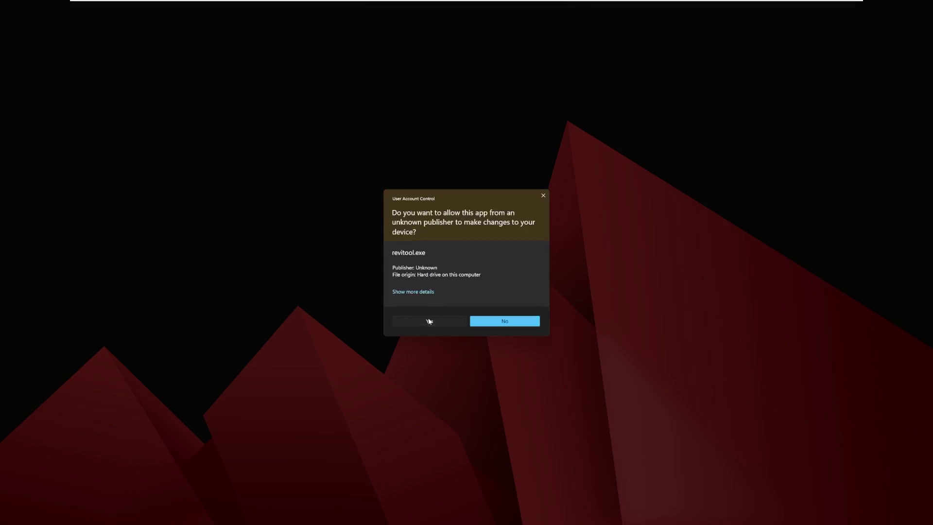
In Revision Tool's Windows Updates options, turn off 'Hide the Windows Updates page', then close Settings.
click(427, 319)
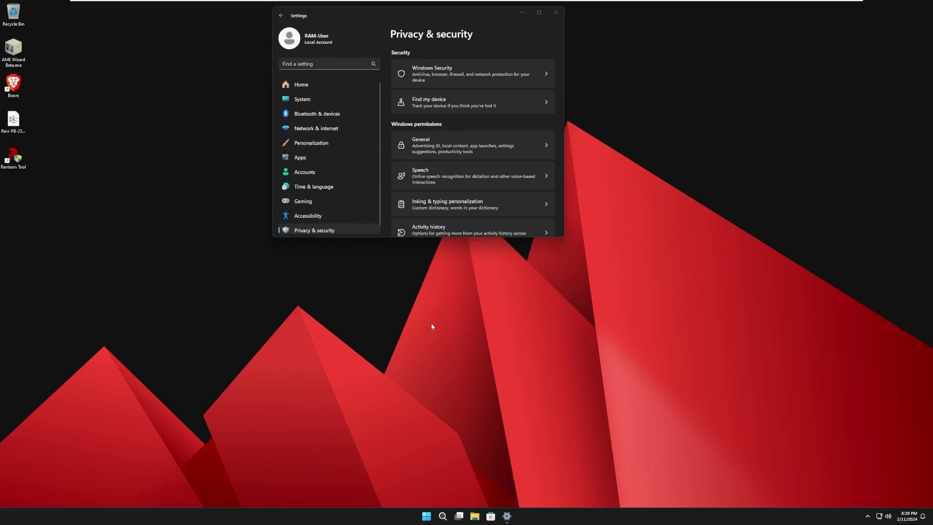
click(269, 278)
click(273, 262)
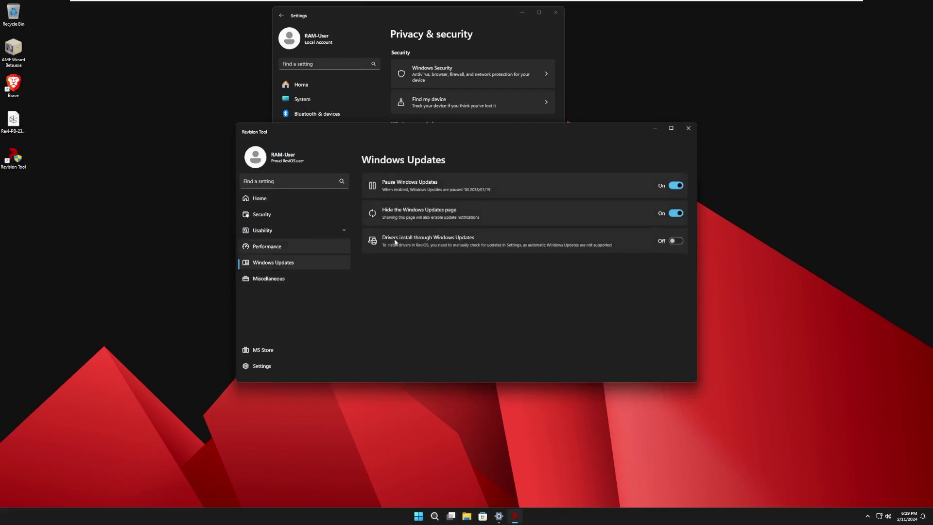
click(675, 212)
drag(463, 132, 509, 303)
click(555, 12)
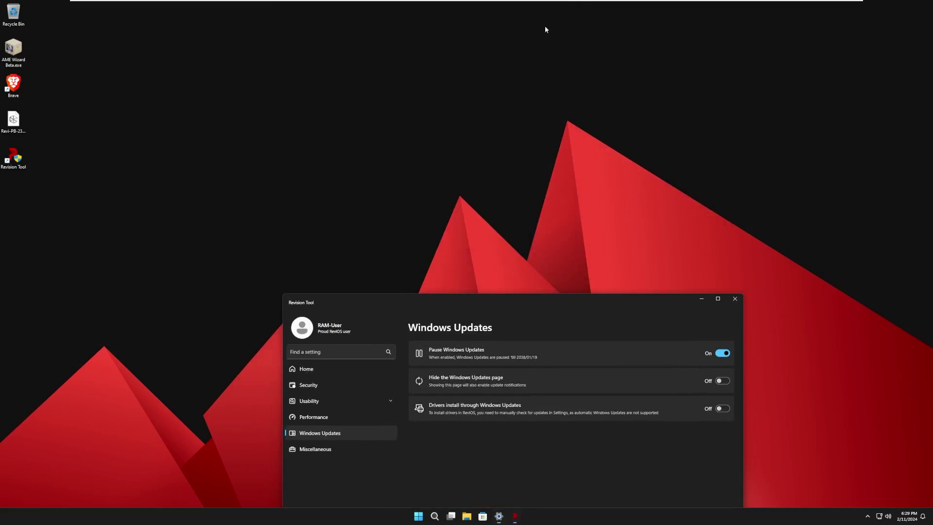
Resume the paused updates on Settings' Windows Update page.
click(423, 515)
click(425, 302)
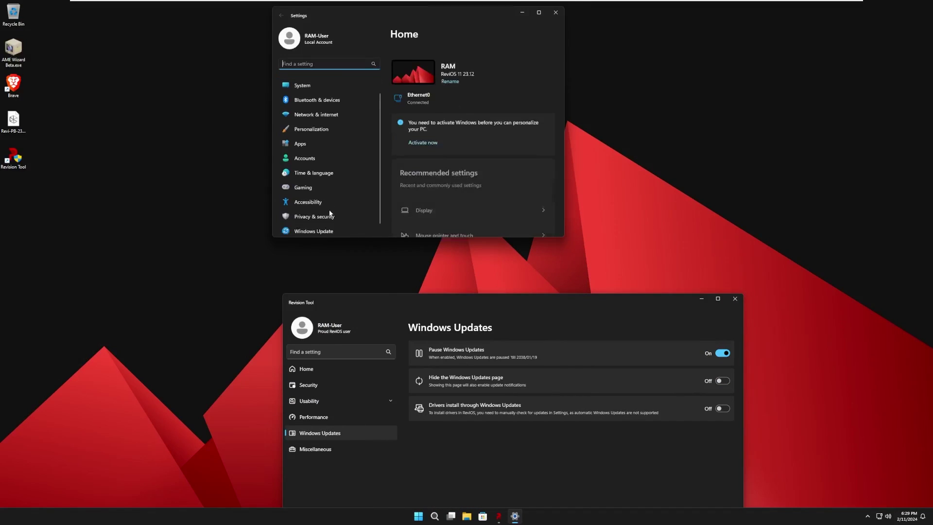
click(327, 225)
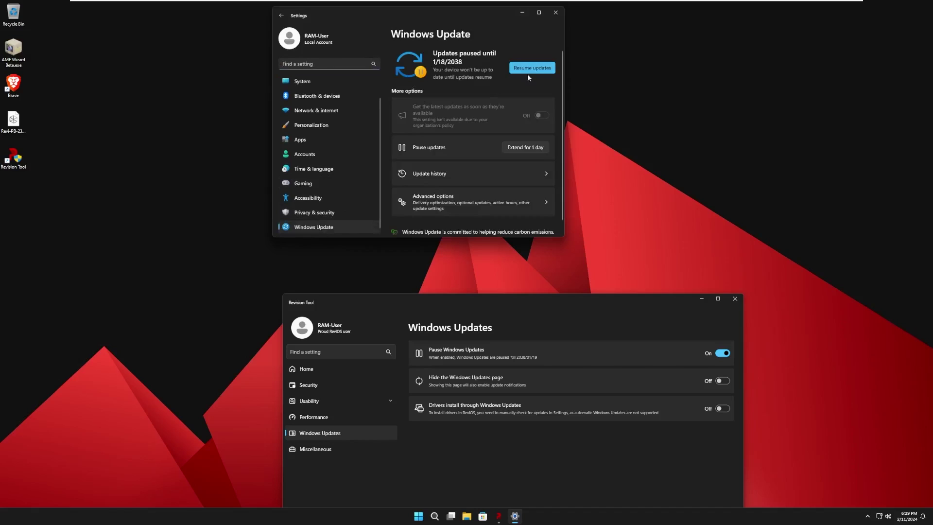
click(532, 71)
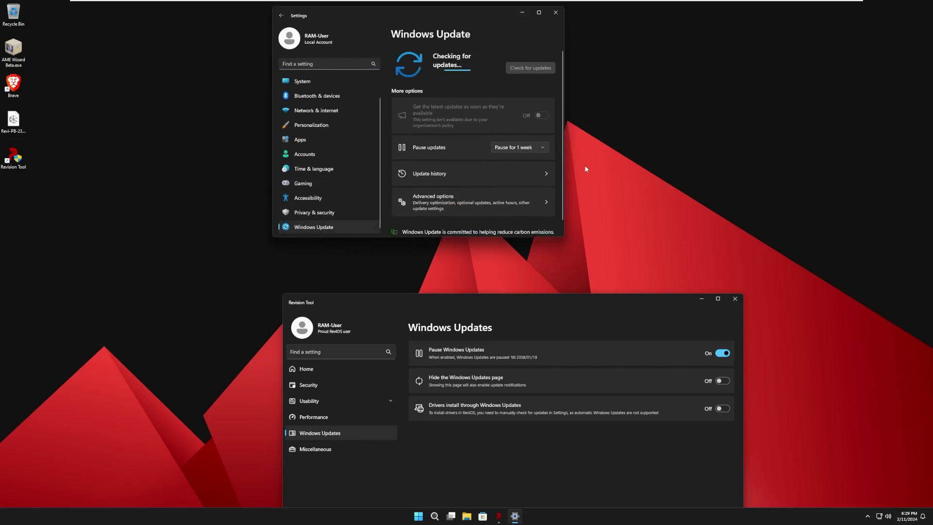
Confirm in Revision Tool that the update pause is off, close it, and maximize Settings.
click(316, 401)
click(320, 448)
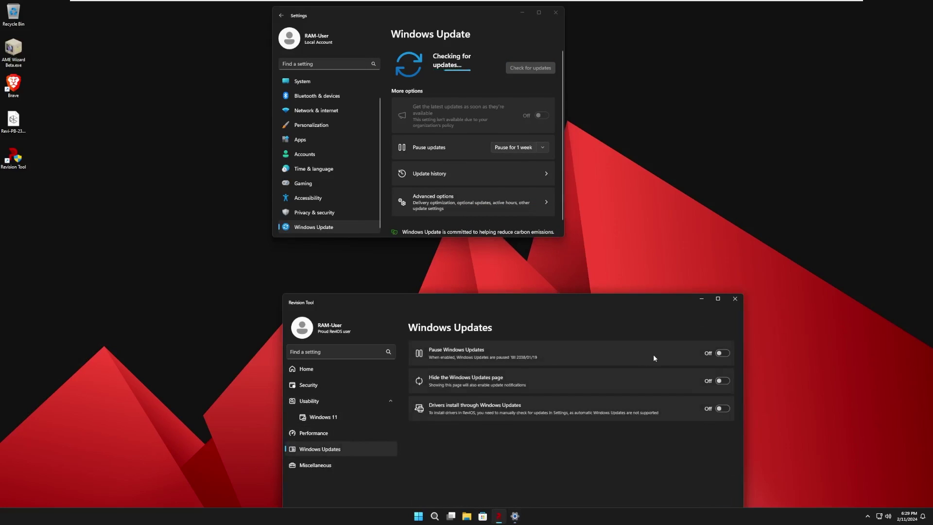
click(734, 299)
click(537, 15)
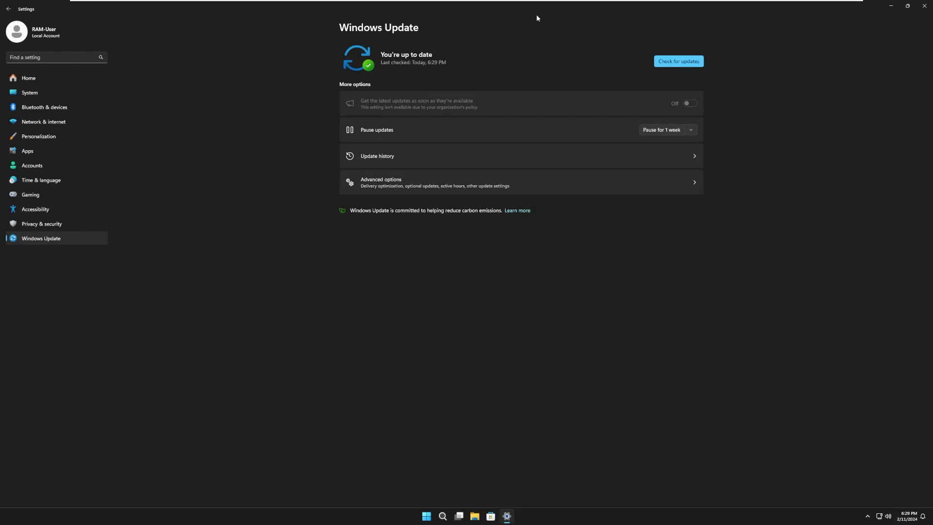
Return Settings to its Home page, restore the window to a smaller size, and close it.
drag(547, 5, 411, 97)
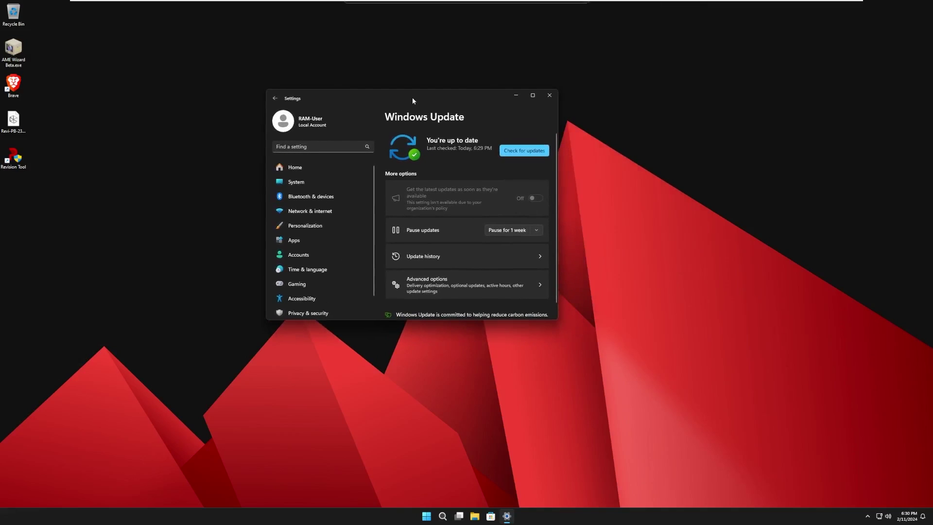
click(532, 95)
click(44, 79)
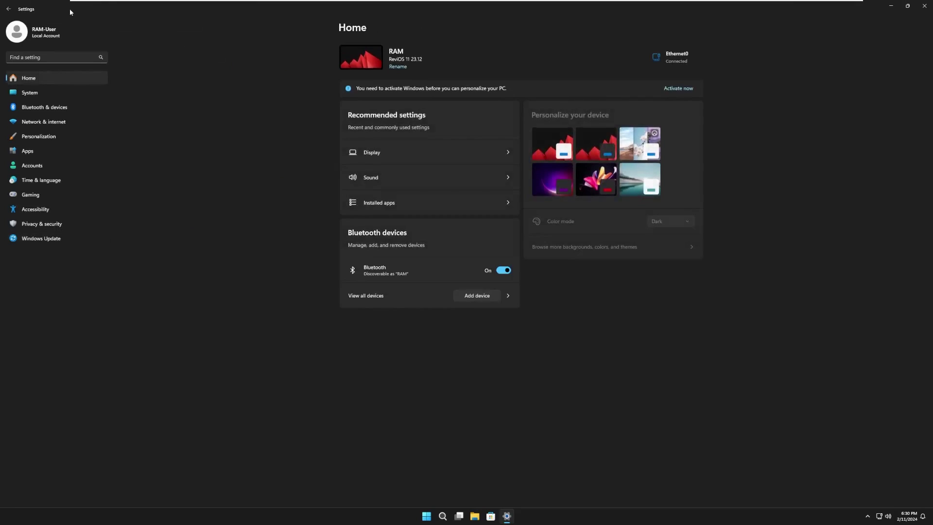
double_click(69, 9)
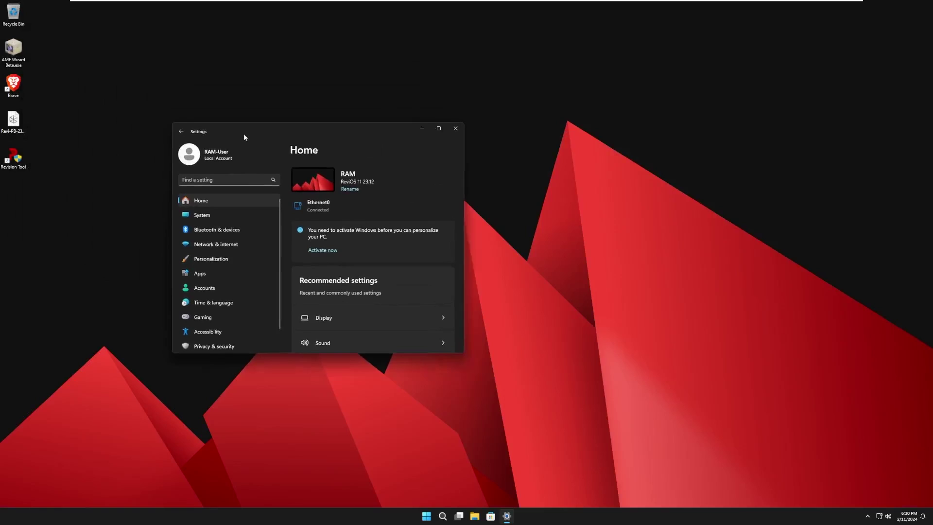
click(463, 133)
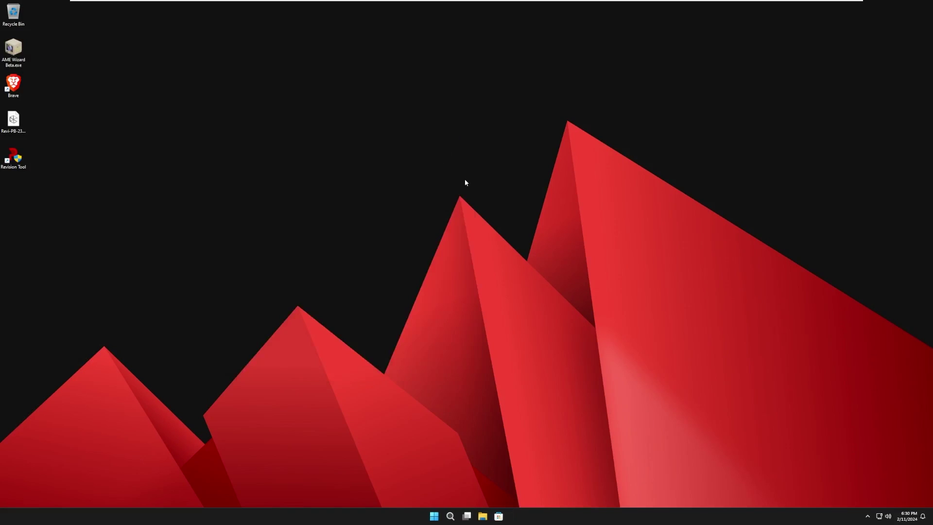